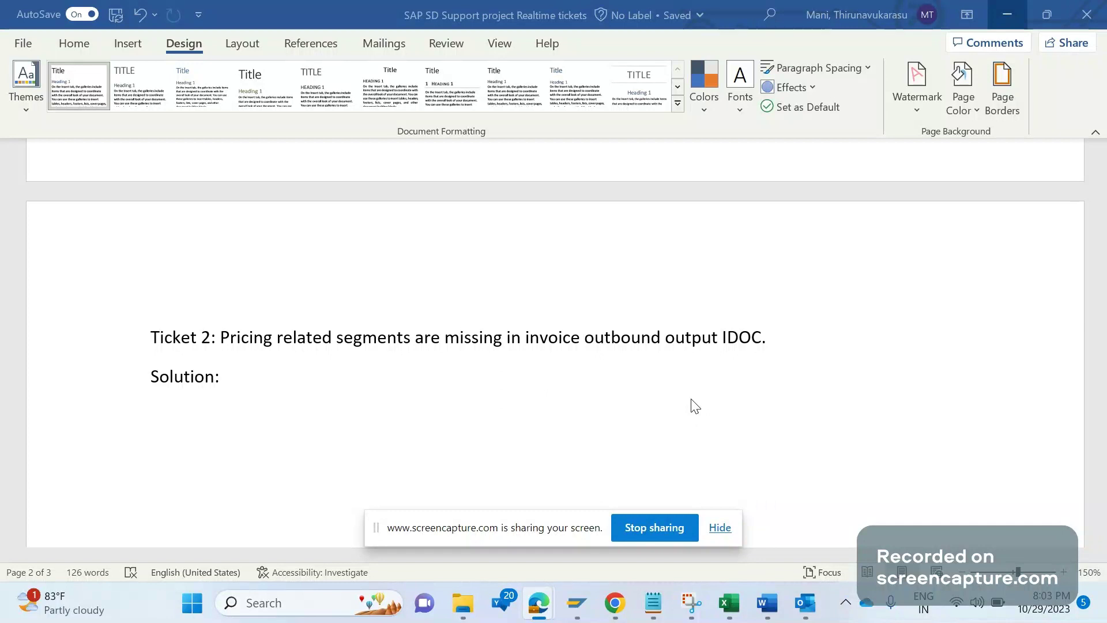
Add the line 'Message type: INVOIC' under Solution.
left_click(719, 528)
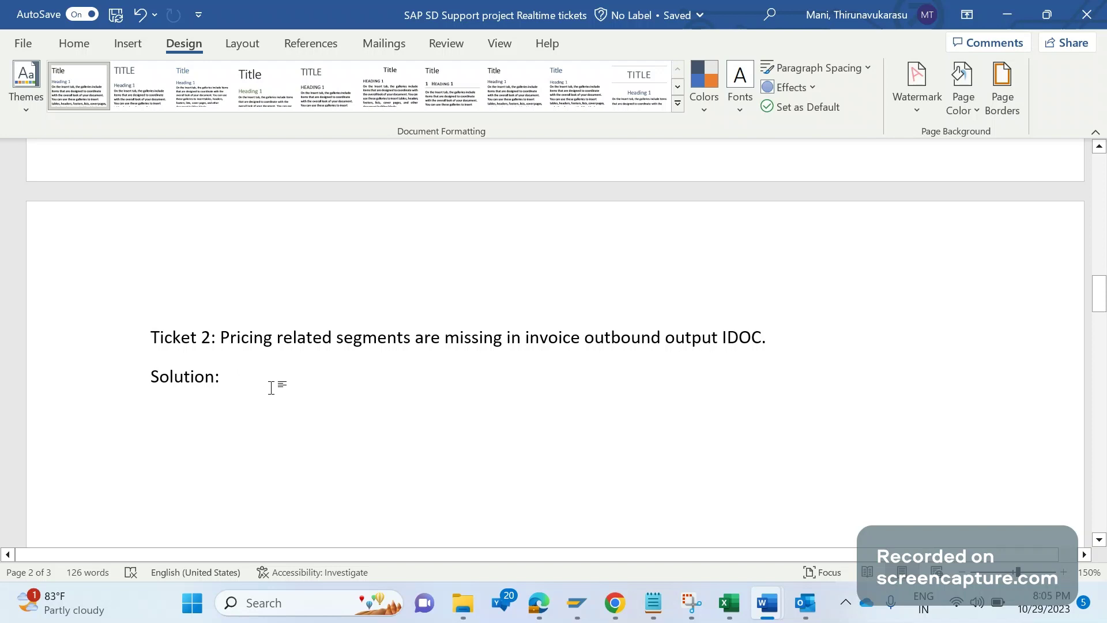
key("Return")
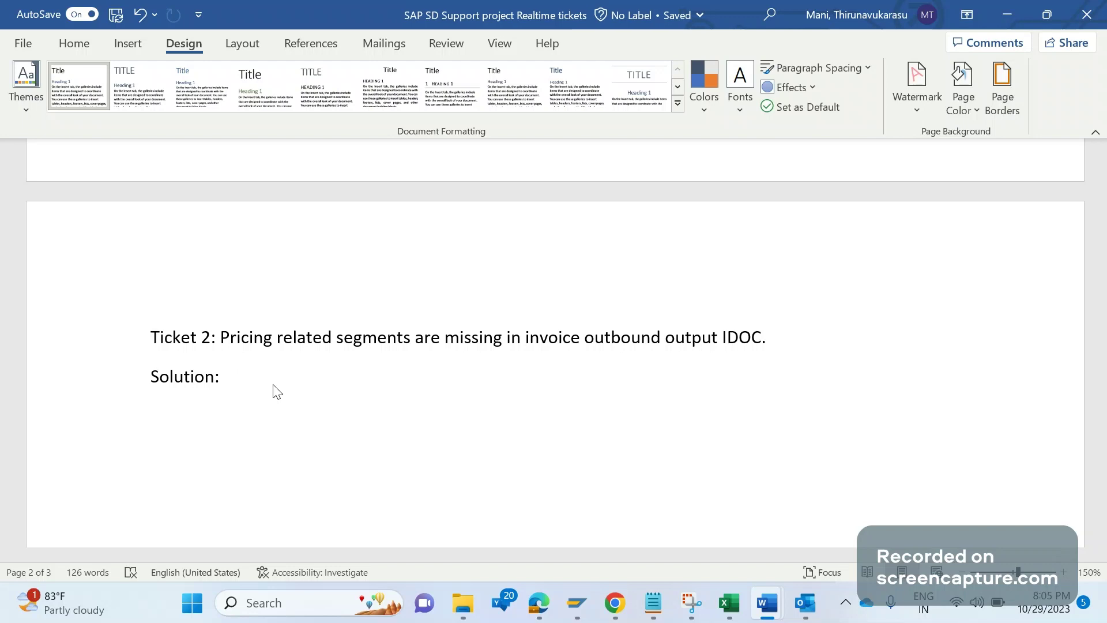
key("Return")
type("M")
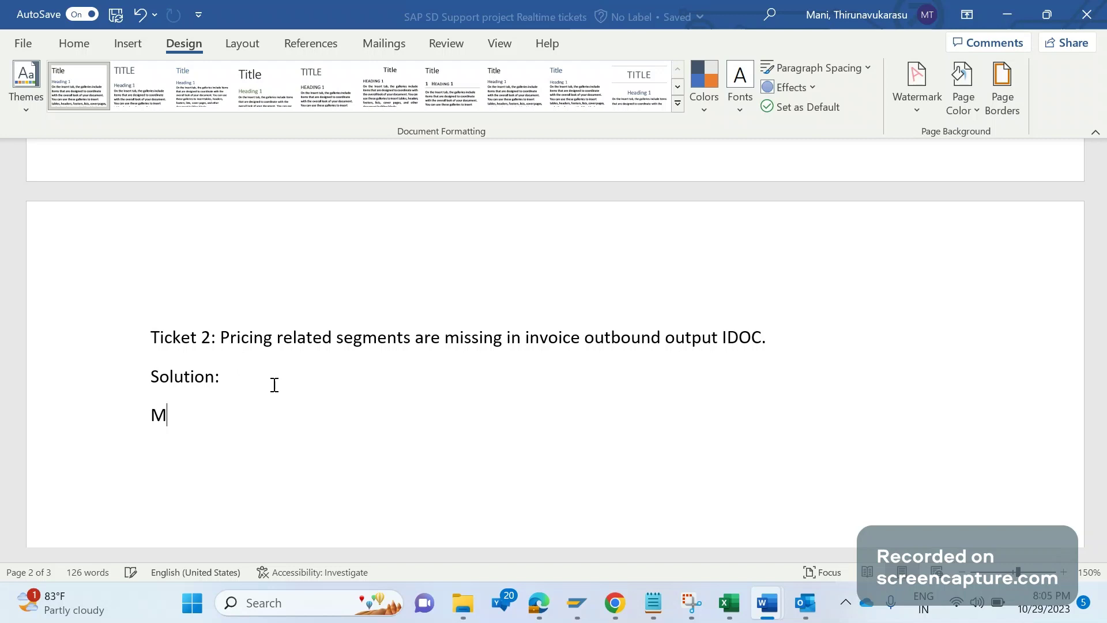
type("essage type: INVOIC")
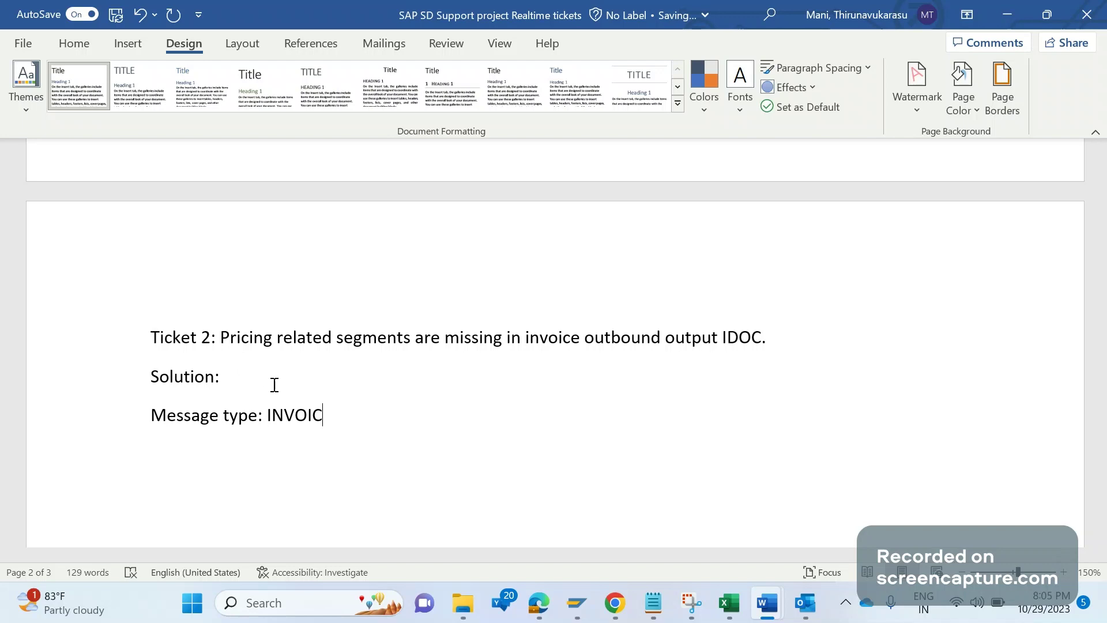
Begin the next line with 'FM: IDOC_OUTPUT_INVOIC ('.
key("Return")
type("FM:")
type("IDOC_OUTPUT_INVOICE")
key("BackSpace")
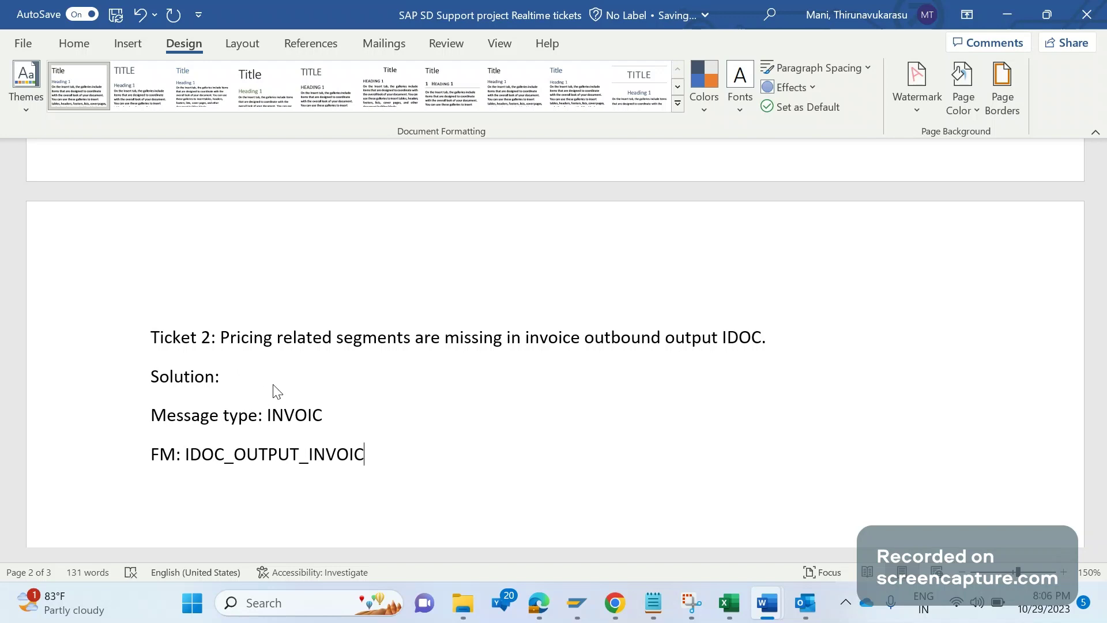
type("(")
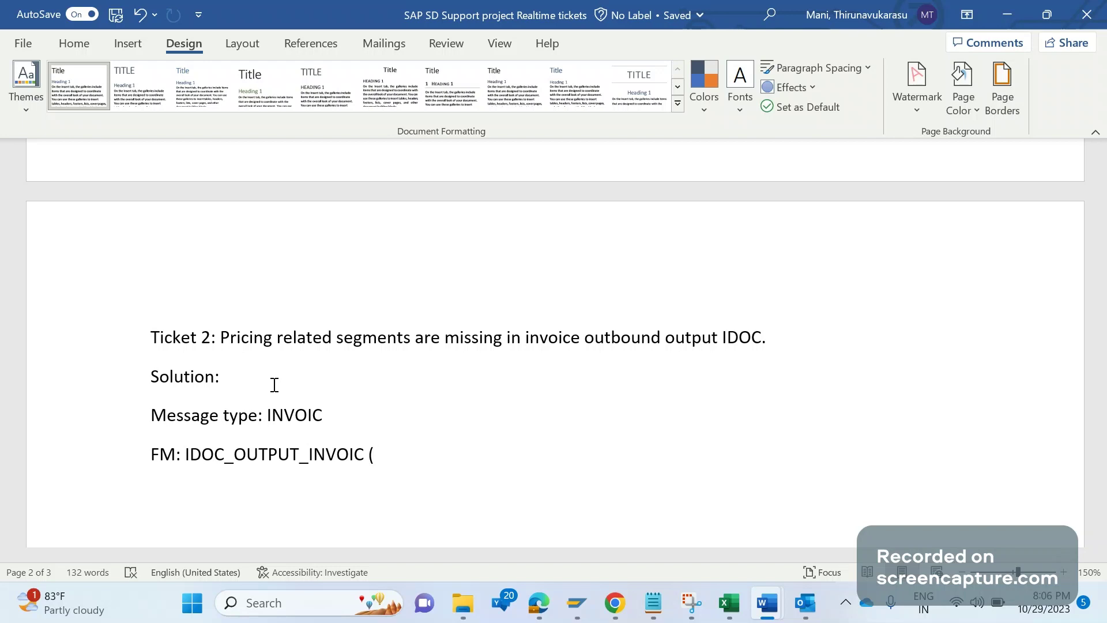
Finish the FM line with '(IDOC_INPUT/OUTPUT_(MESSAGE TYPE)/ORDERS/INVOIC/ORDRSP)' and start a new line.
type("IDOC_")
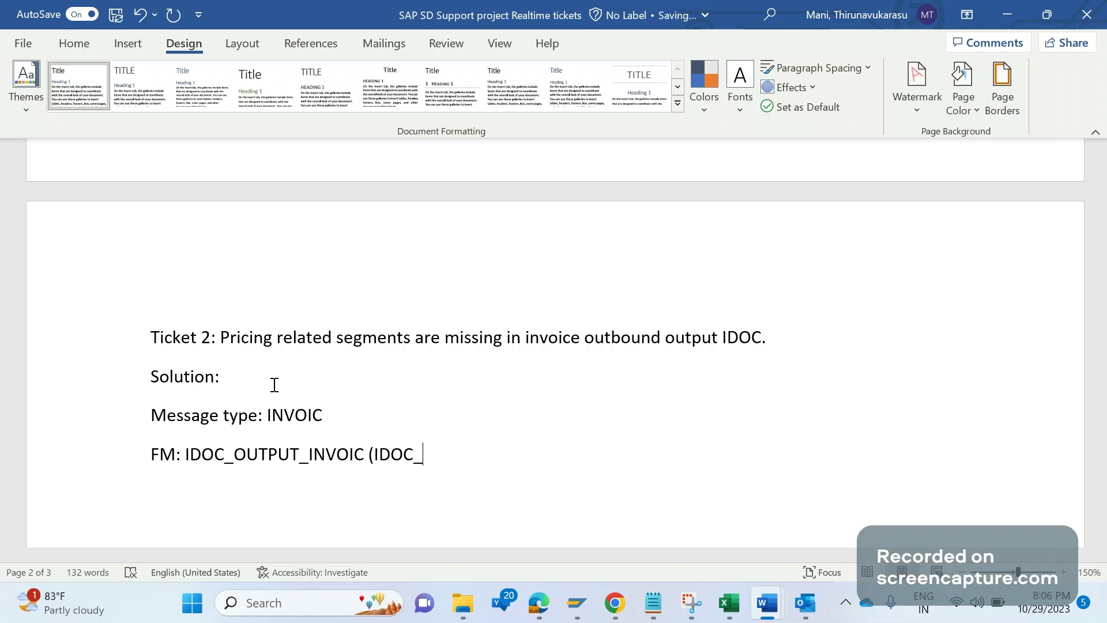
type("INPUT/OUTPUT_(ME")
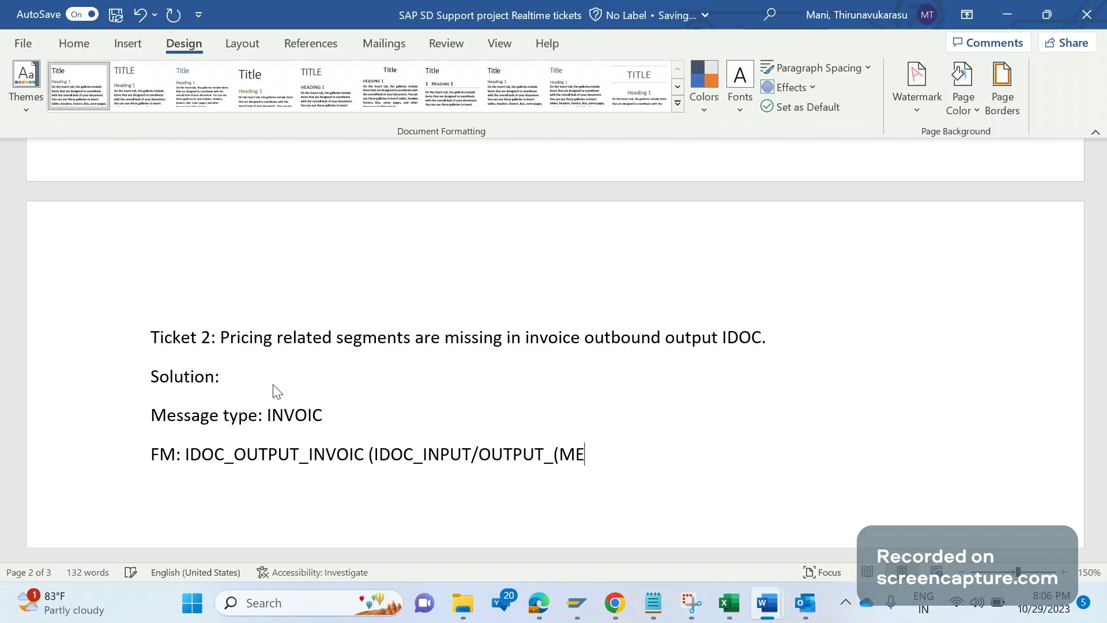
type("SSAGE TYPE)")
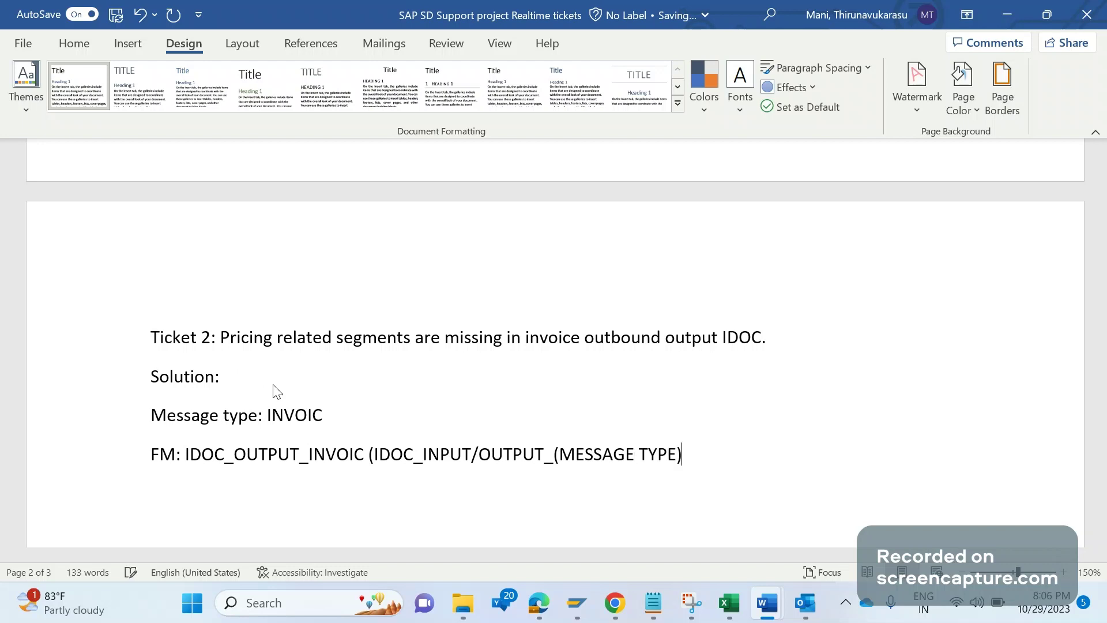
type("/")
type("OR")
type("S/")
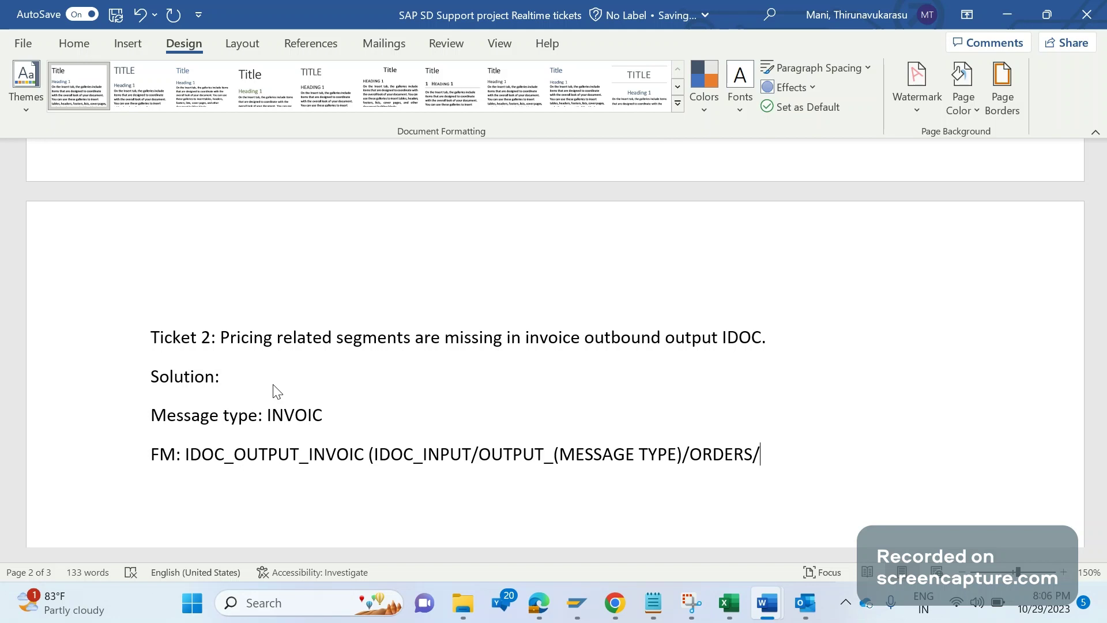
type("INVOIC/ORDRSP")
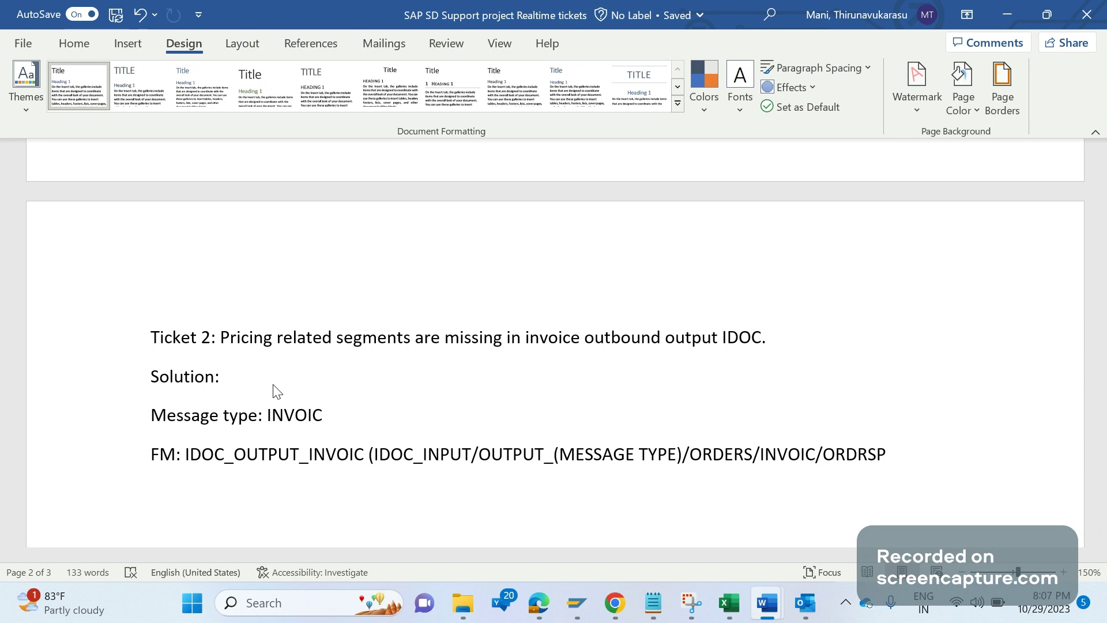
type(")")
key("Return")
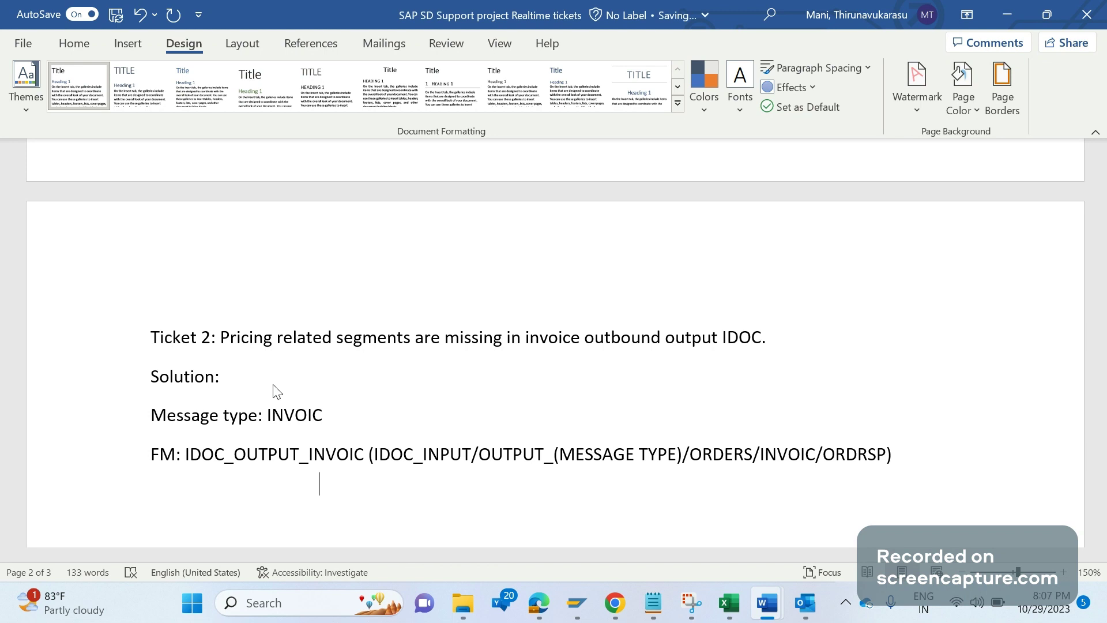
Type 'Segment: E1EDP05 (this is situated under parent segment E1EDP01)' below the FM line.
type("Segment:")
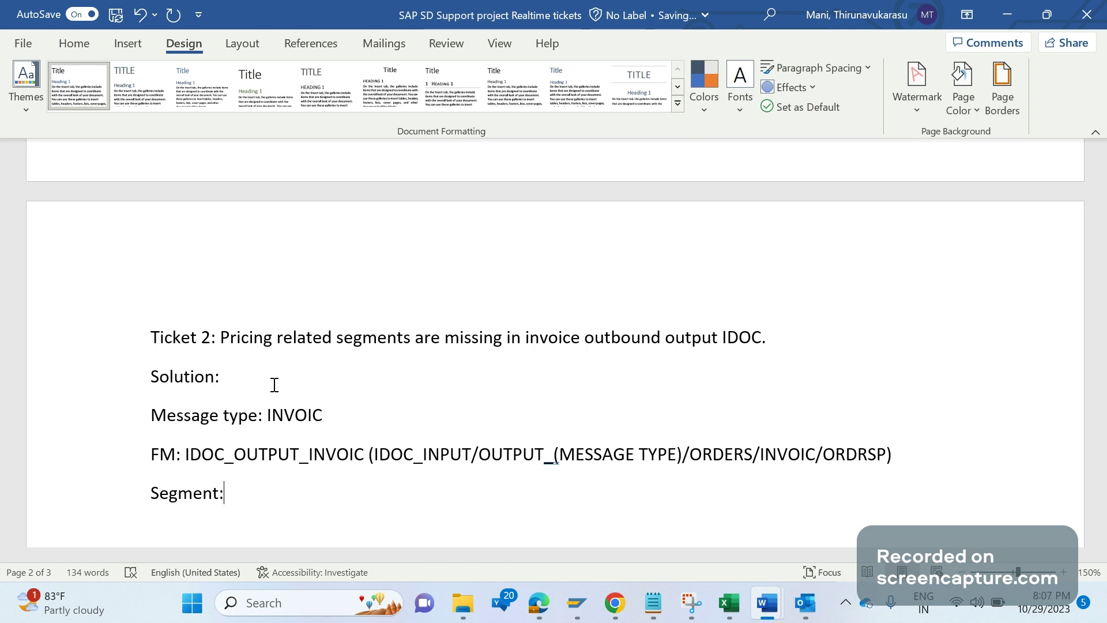
type("E1EDP05 (")
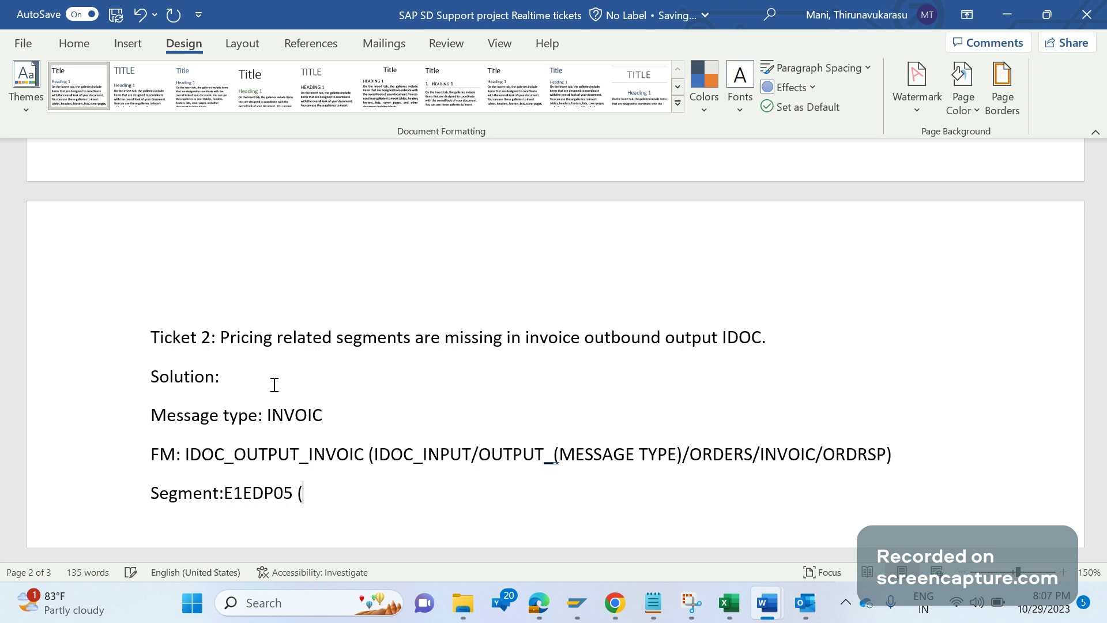
type("this is situated under pare")
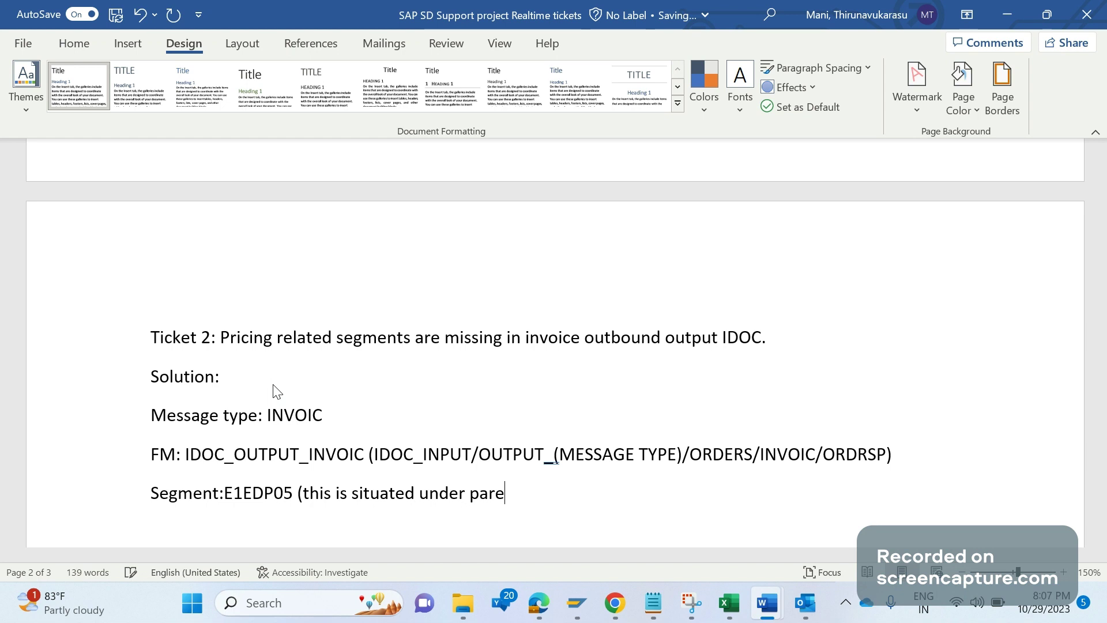
type("nt segment")
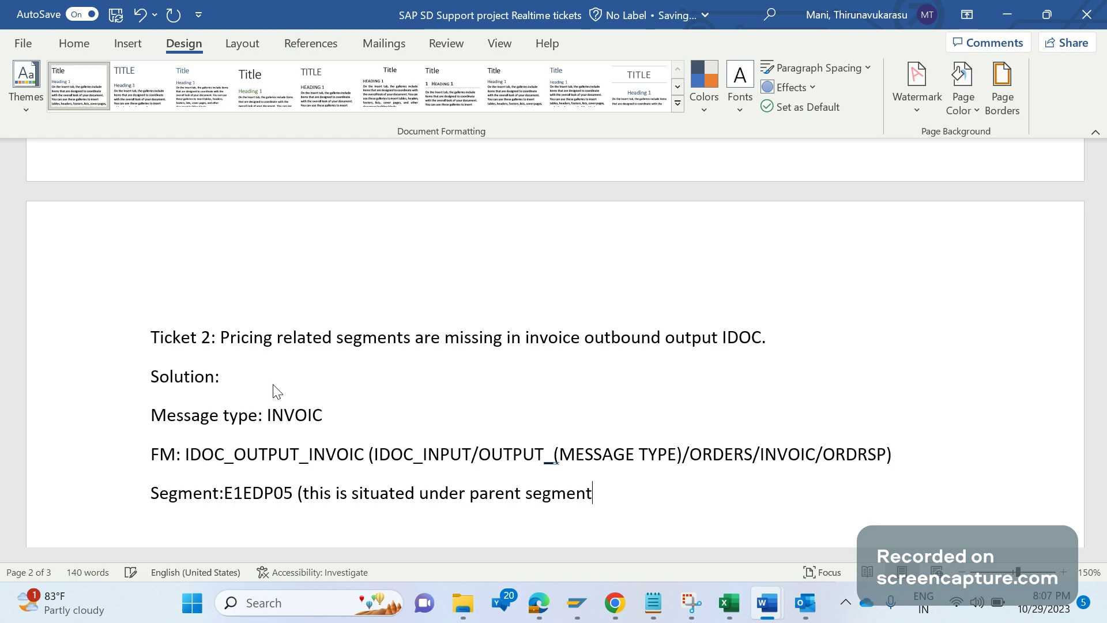
type(" E1EDP01)")
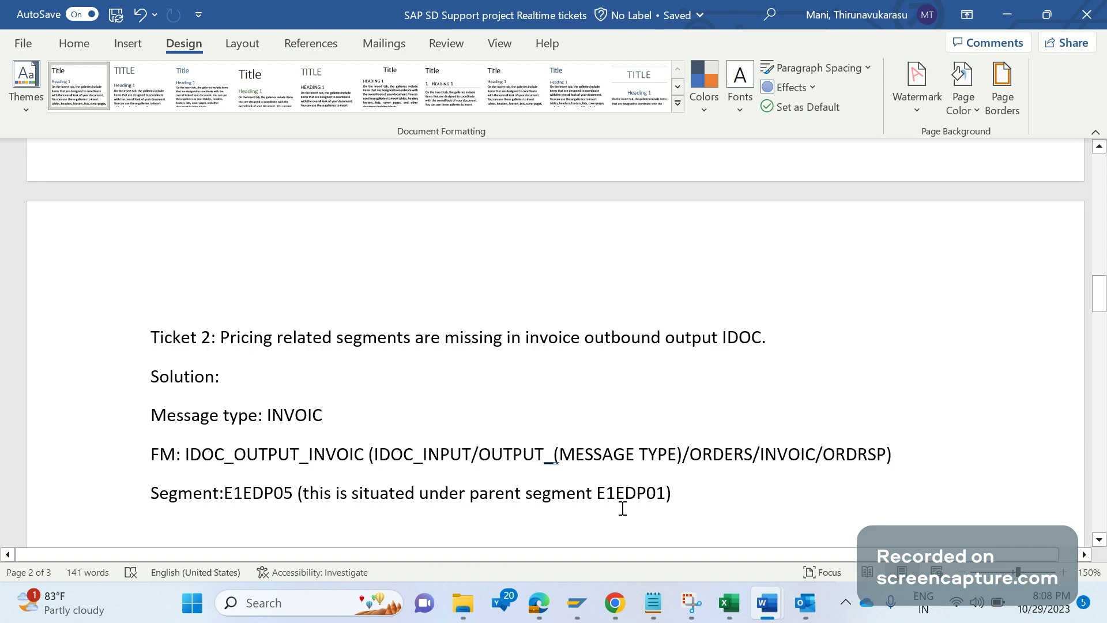
Review the Segment line's wording, placing the cursor after 'Segment:' and back at its end.
left_click(680, 500)
left_click_drag(293, 495, 243, 496)
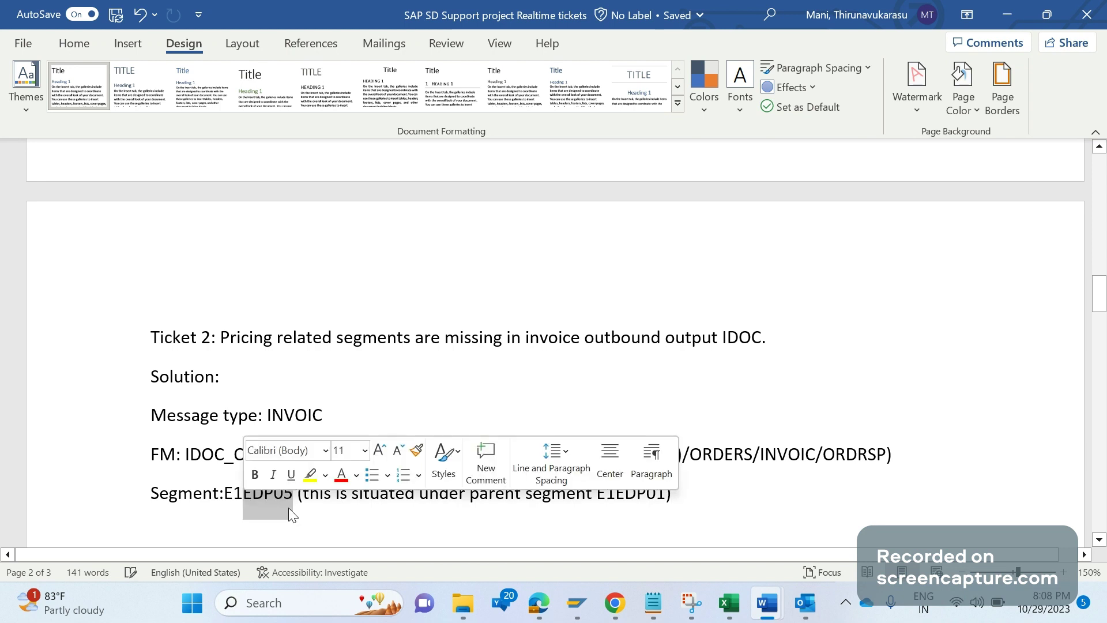
double_click(327, 515)
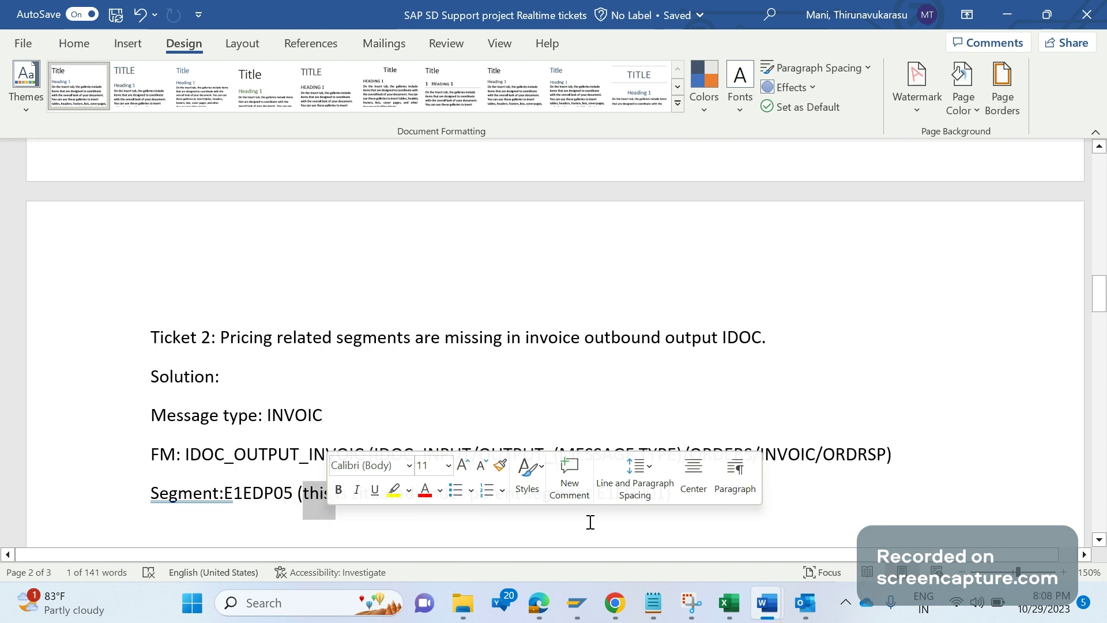
left_click(690, 499)
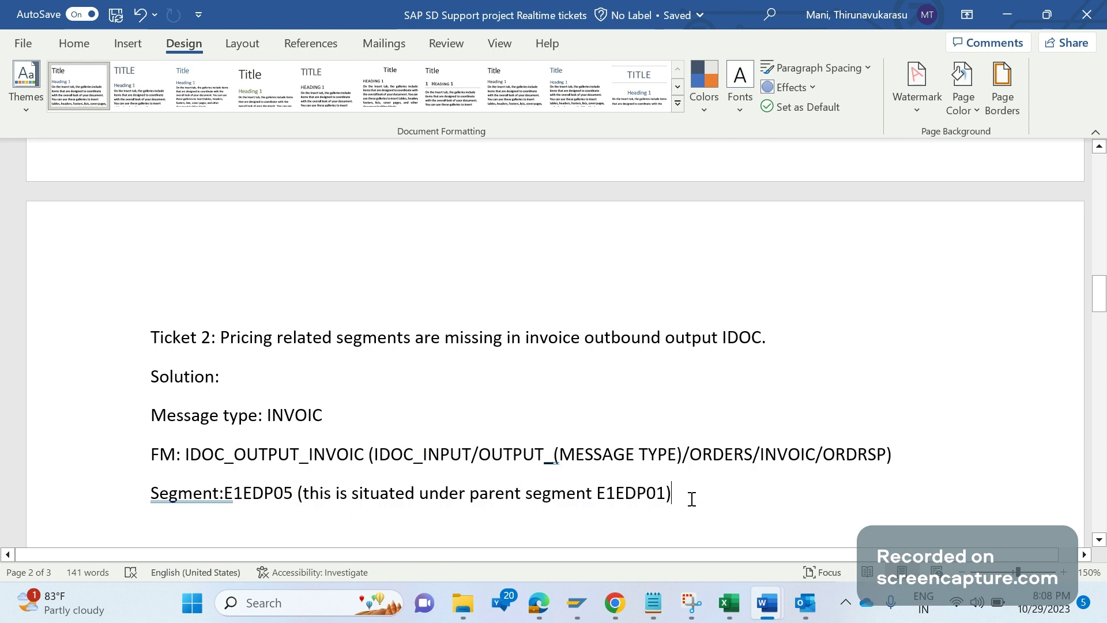
left_click_drag(151, 495, 235, 501)
left_click(224, 494)
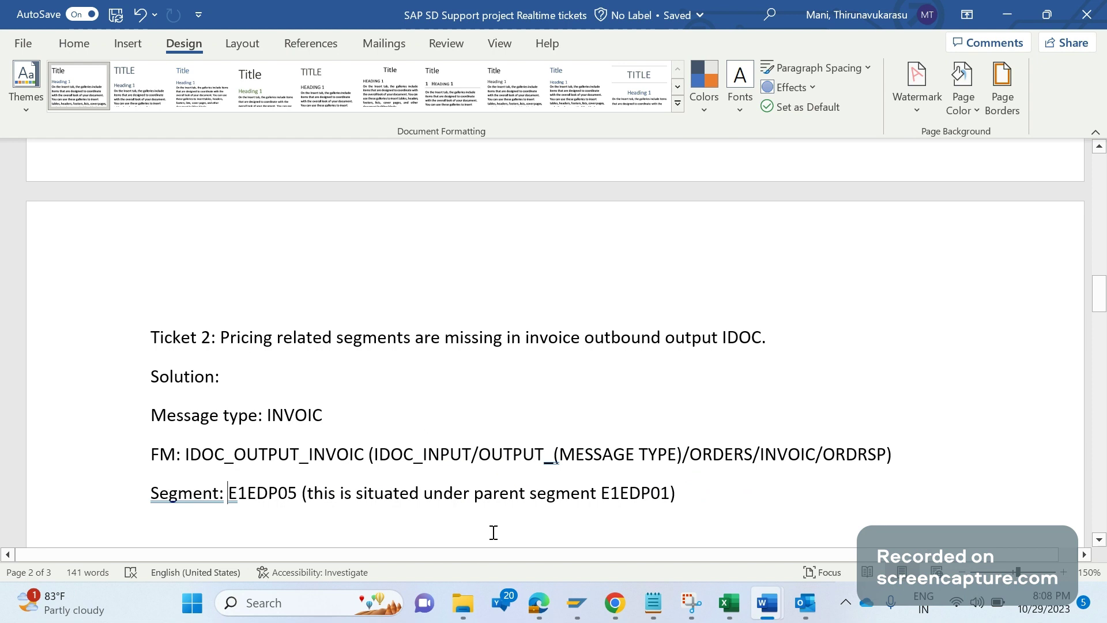
left_click(684, 495)
Add the line 'E1EDP05 + (base price, surcharge, frieght etc)'.
key("Return")
type("IF")
key("BackSpace")
key("BackSpace")
key("BackSpace")
type("e")
key("BackSpace")
type("E1EDP01 +")
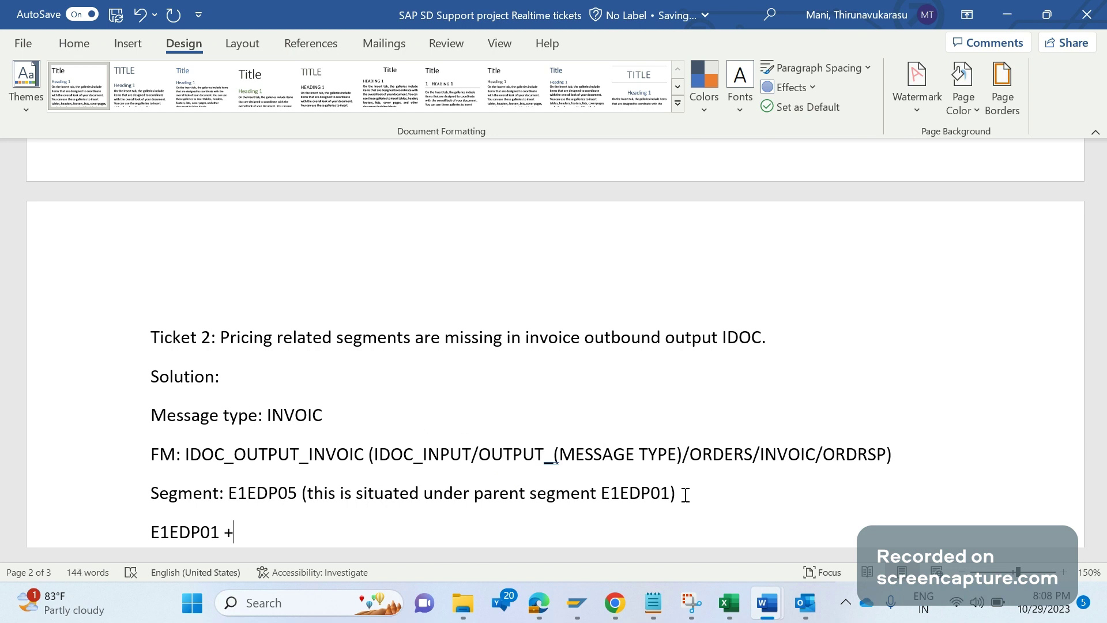
key("Left")
key("Left")
key("Left")
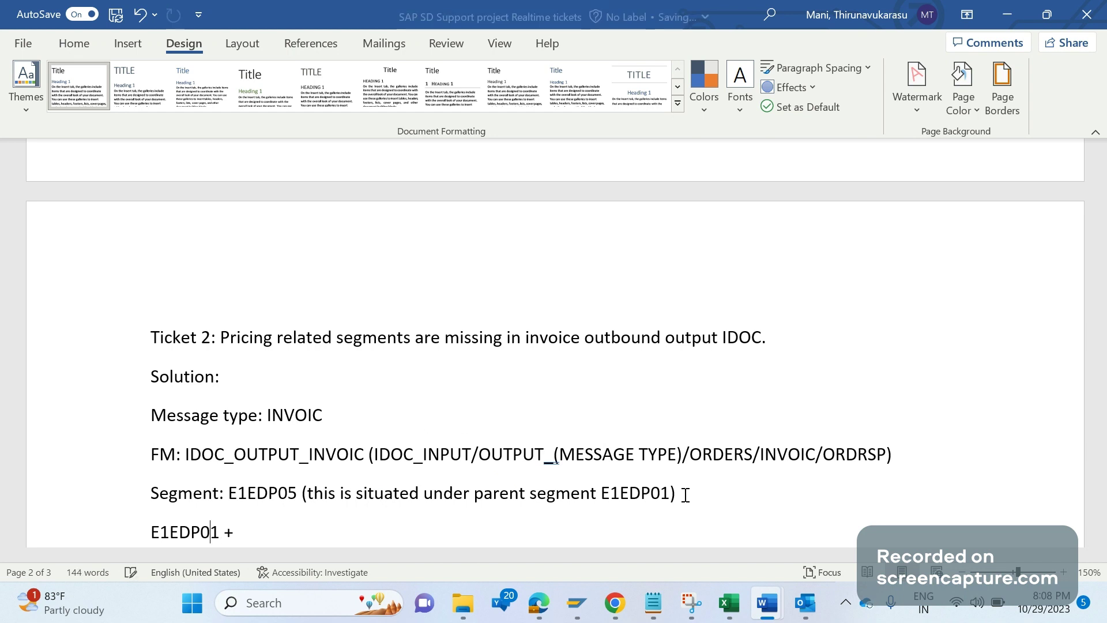
key("Delete")
type("5")
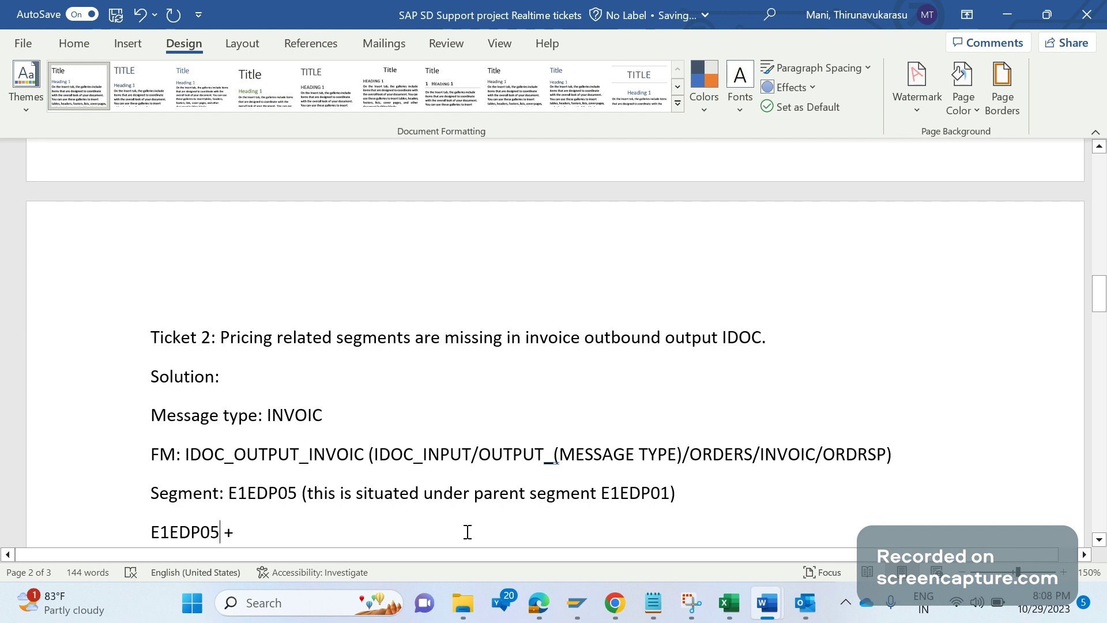
key("End")
type("(")
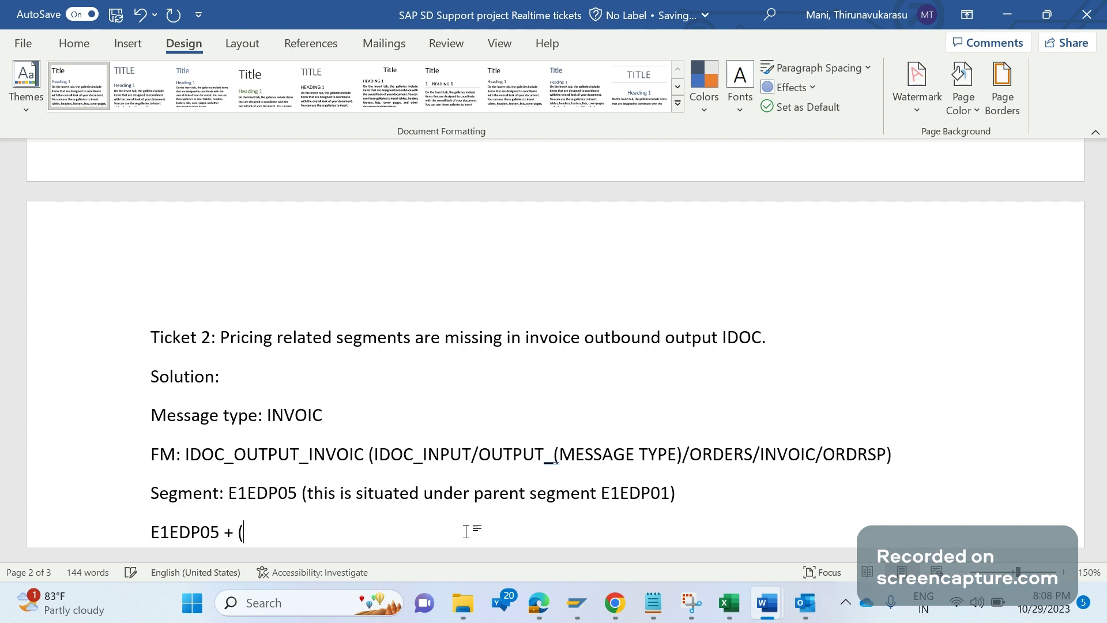
type("base")
type(" price")
type(", sur")
type("cha")
type("rge, f")
type("rie")
type("ght")
type(" etc")
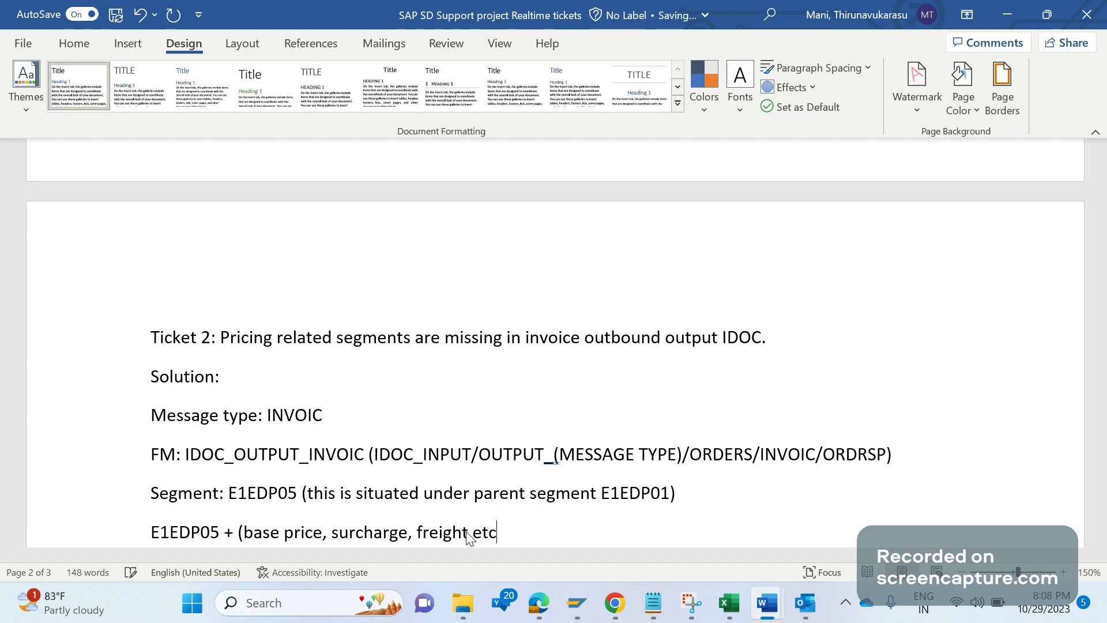
type(")")
Add the line 'E1EDP05 - (discount, rebates etc)' below it.
key("Return")
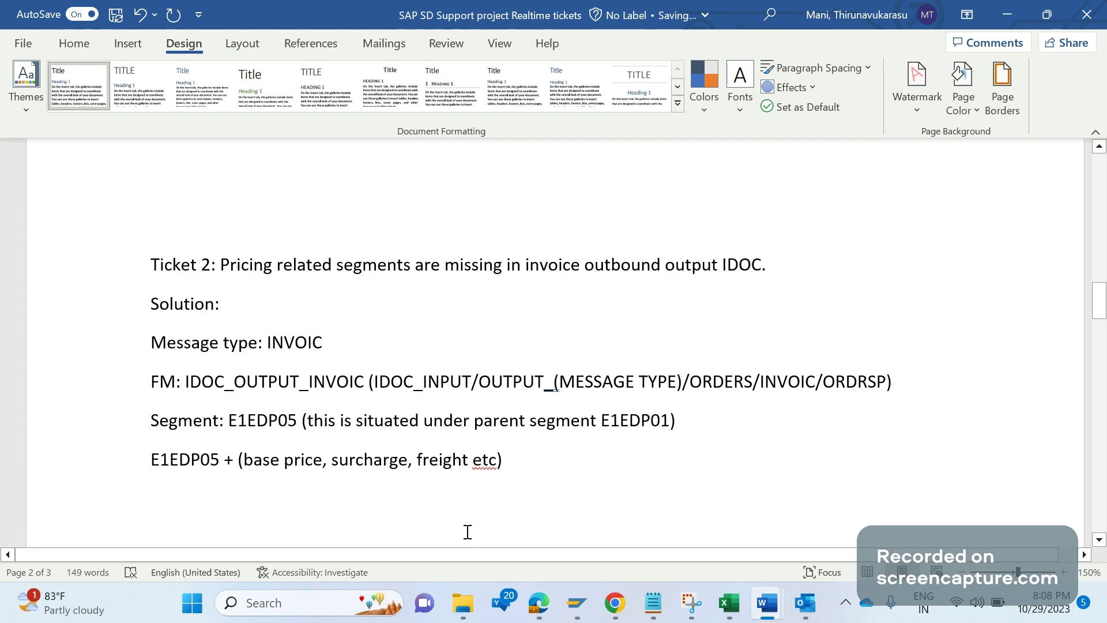
type("E1EDP05")
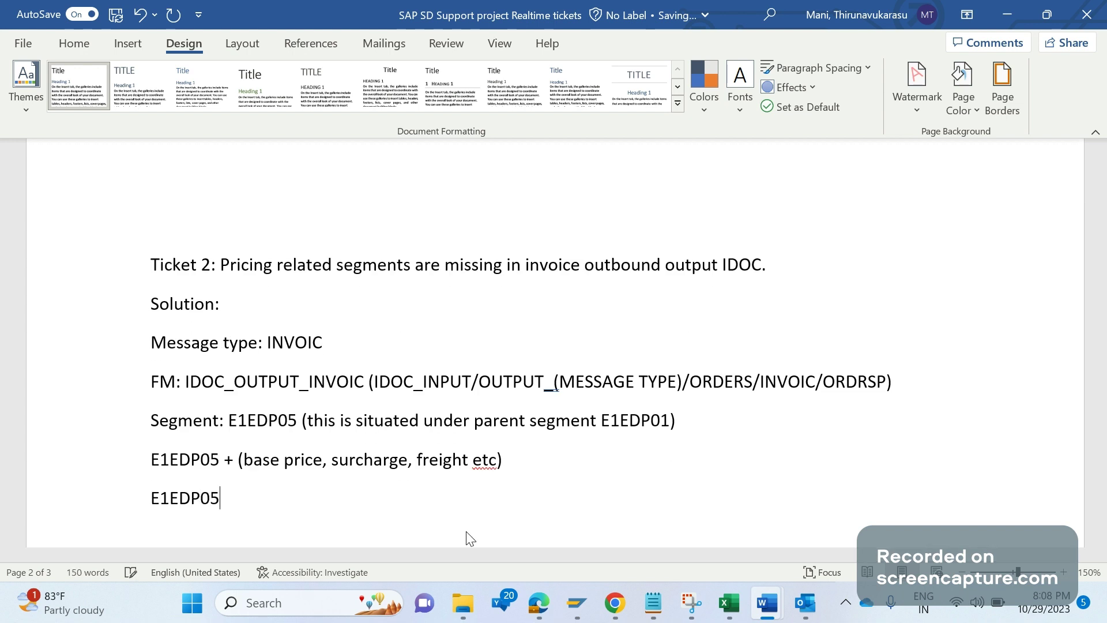
type(" - (")
type("discound,")
type(" r")
key("BackSpace")
key("BackSpace")
key("BackSpace")
key("BackSpace")
key("BackSpace")
type("t, re")
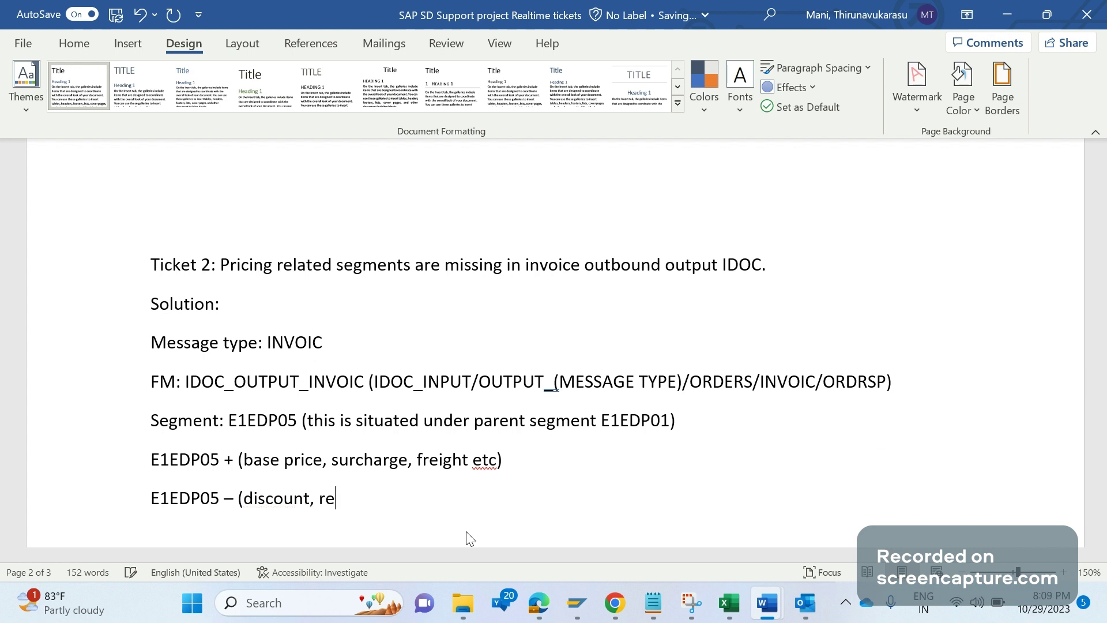
type("bates etc)")
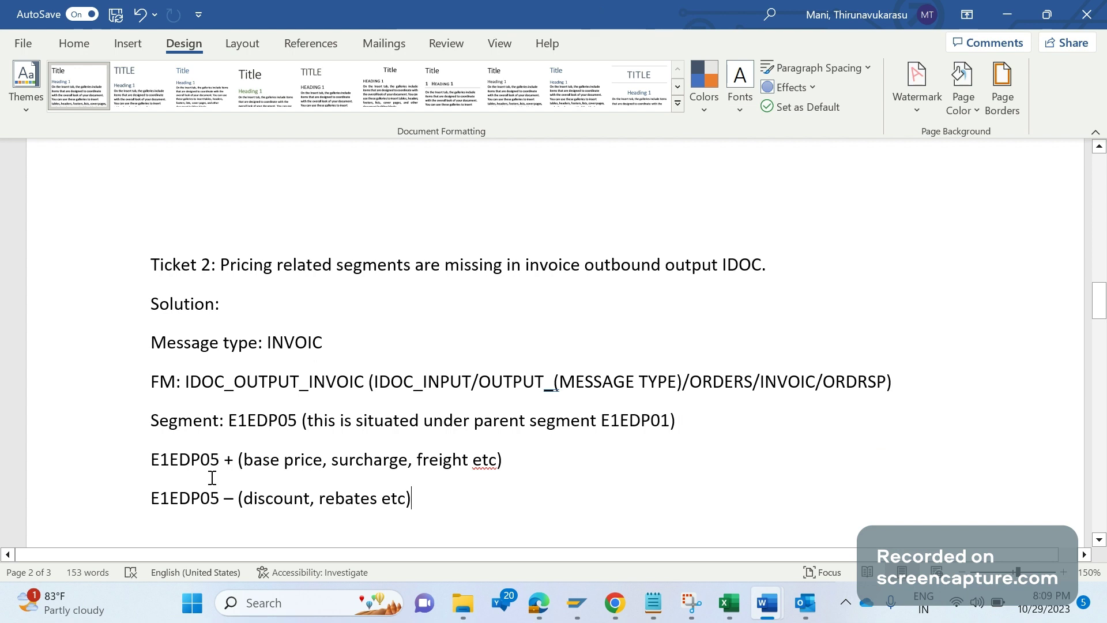
Move the IDoc segments screenshot to sit directly below the E1EDP05 – line.
scroll(466, 533, "down", 10)
scroll(465, 526, "down", 10)
left_click(466, 532)
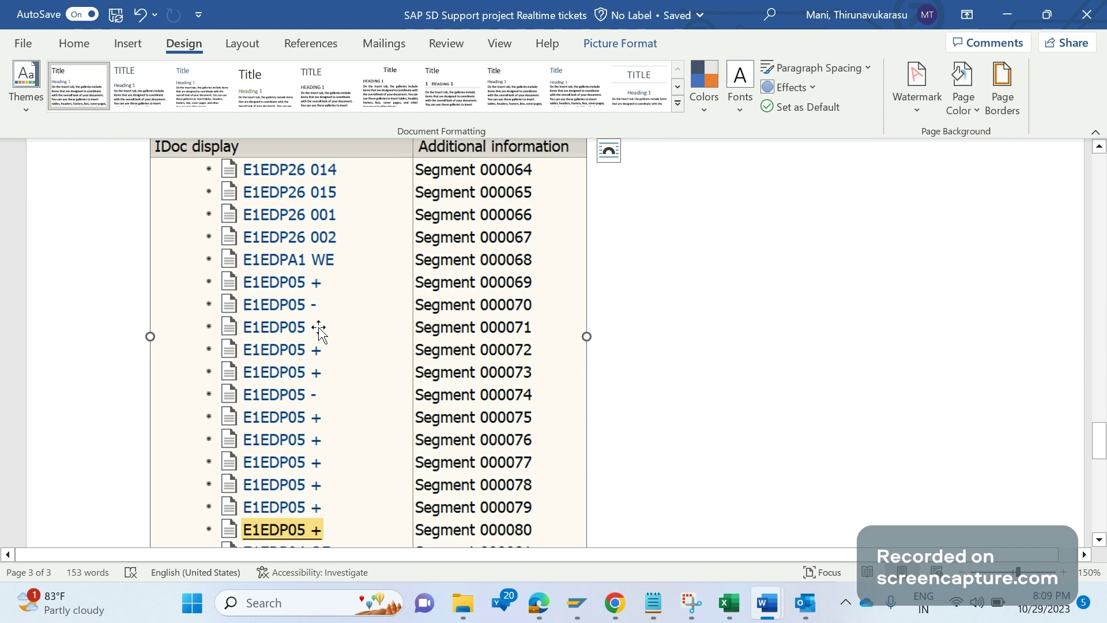
key("ctrl+z")
key("Delete")
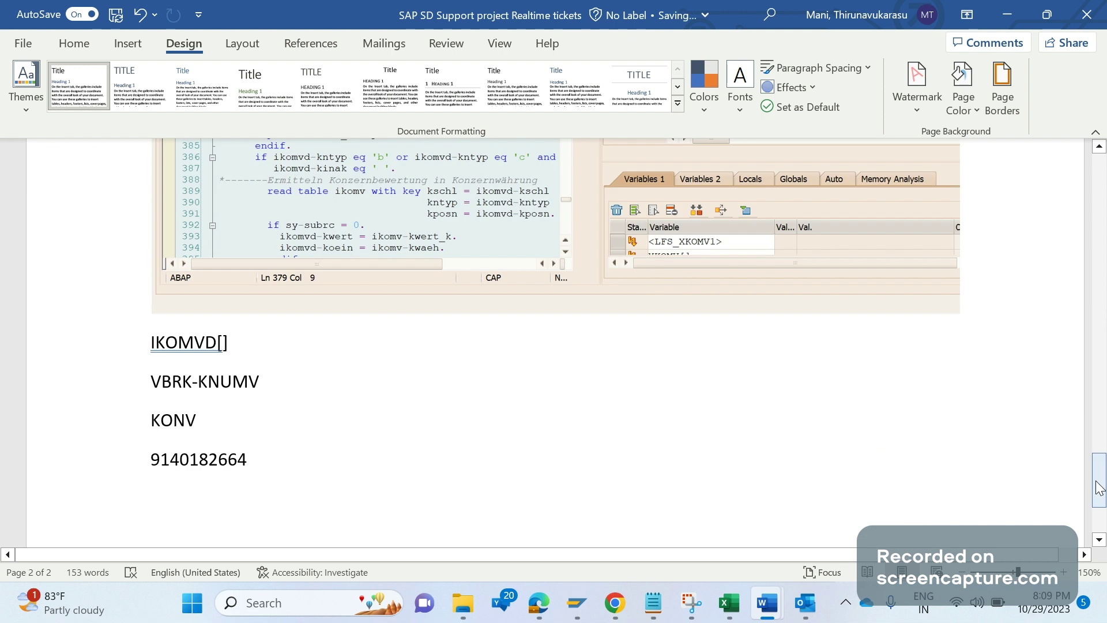
left_click_drag(1098, 487, 1098, 407)
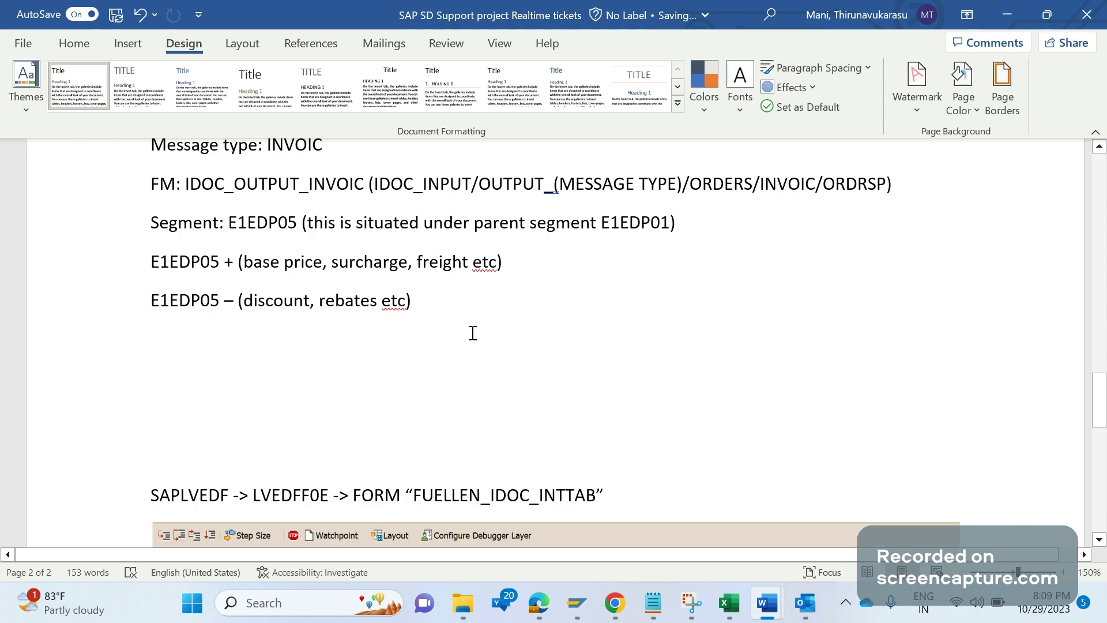
key("ctrl+v")
left_click_drag(1100, 356, 1100, 320)
Check the notes text and place the cursor at the end of the E1EDP05 – line.
double_click(487, 384)
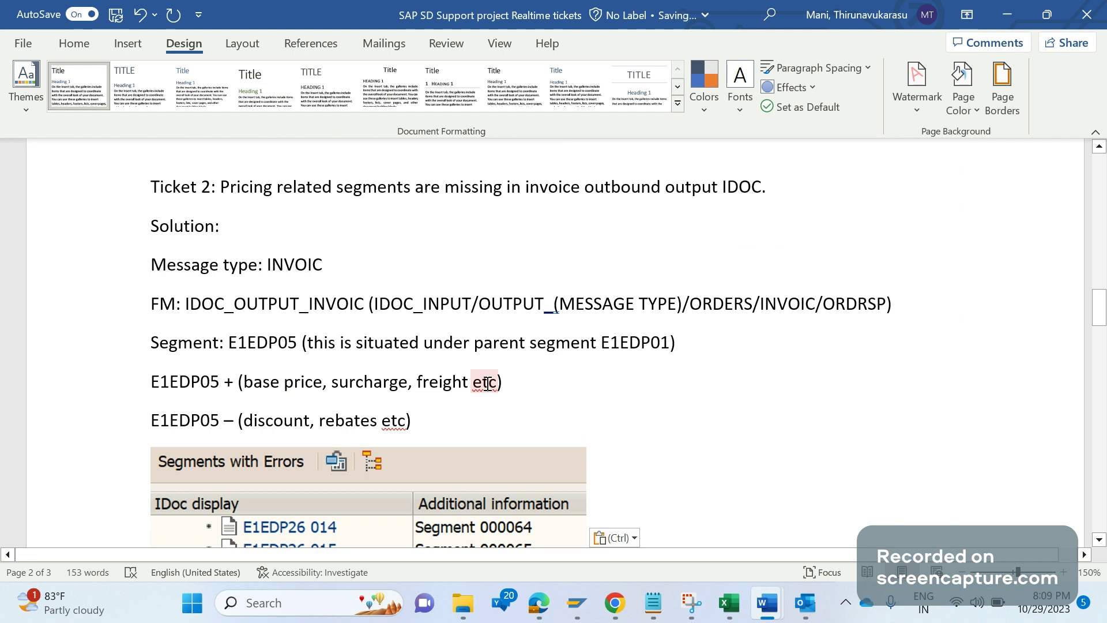
left_click(316, 381)
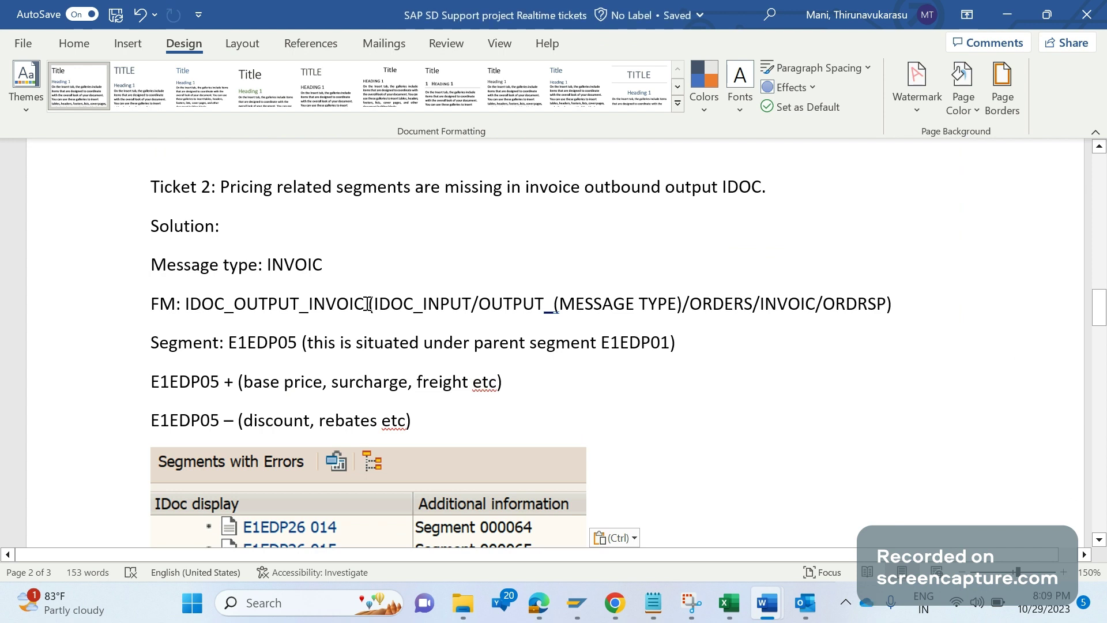
double_click(206, 305)
left_click(591, 379)
key("Down")
scroll(591, 378, "down", 7)
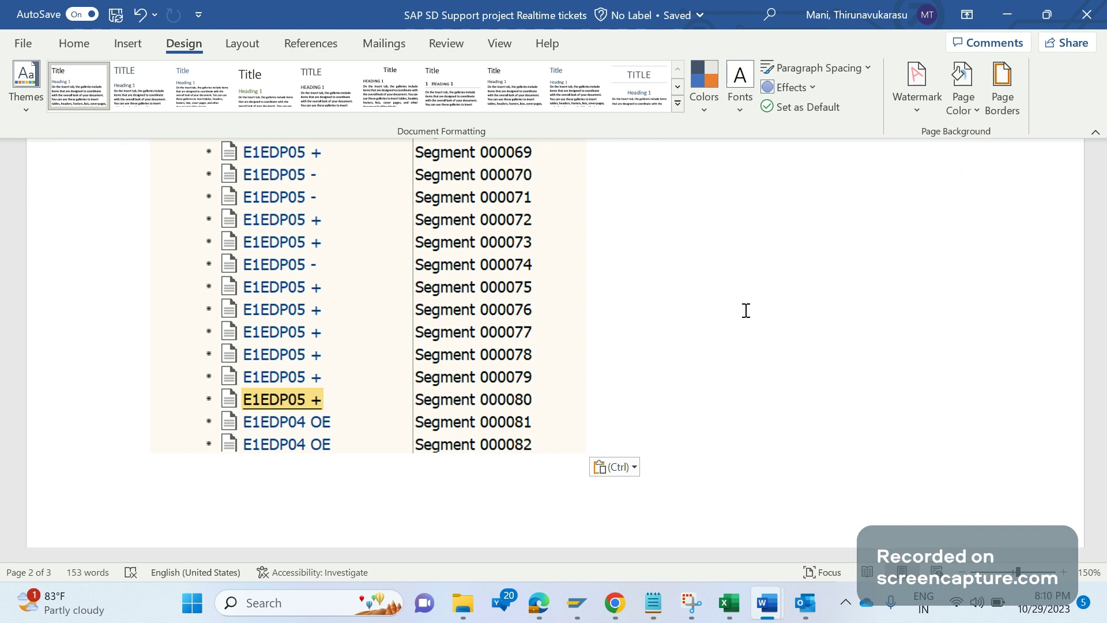
Redo the debugger screenshot paste so it sits under the IDoc segment table above the SAPLVEDF line.
scroll(824, 369, "down", 1)
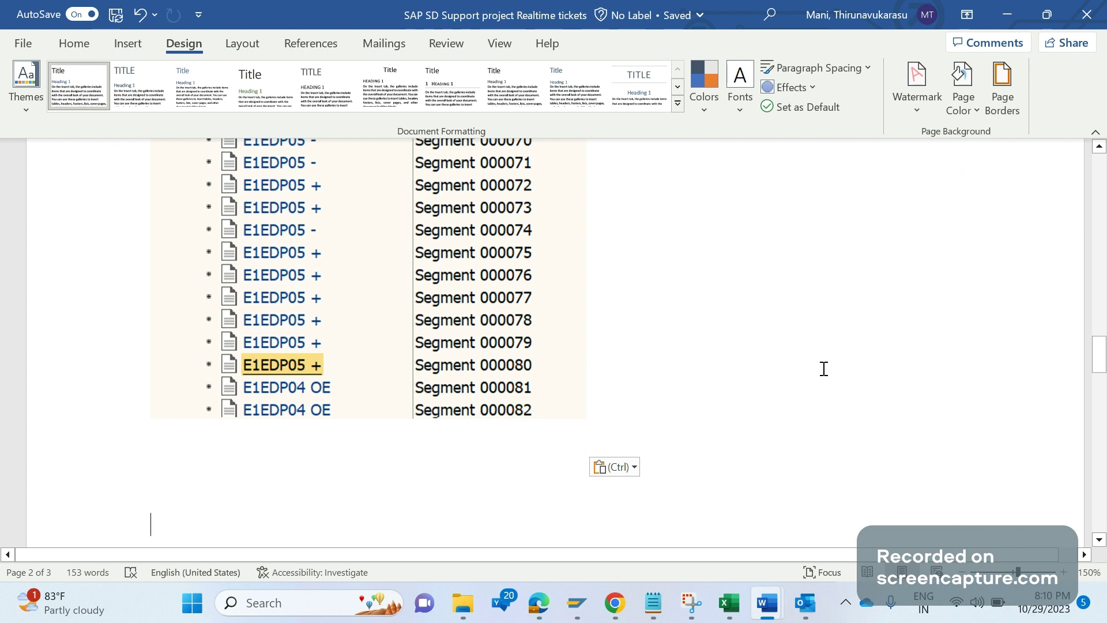
key("ctrl+v")
left_click(823, 369)
key("Delete")
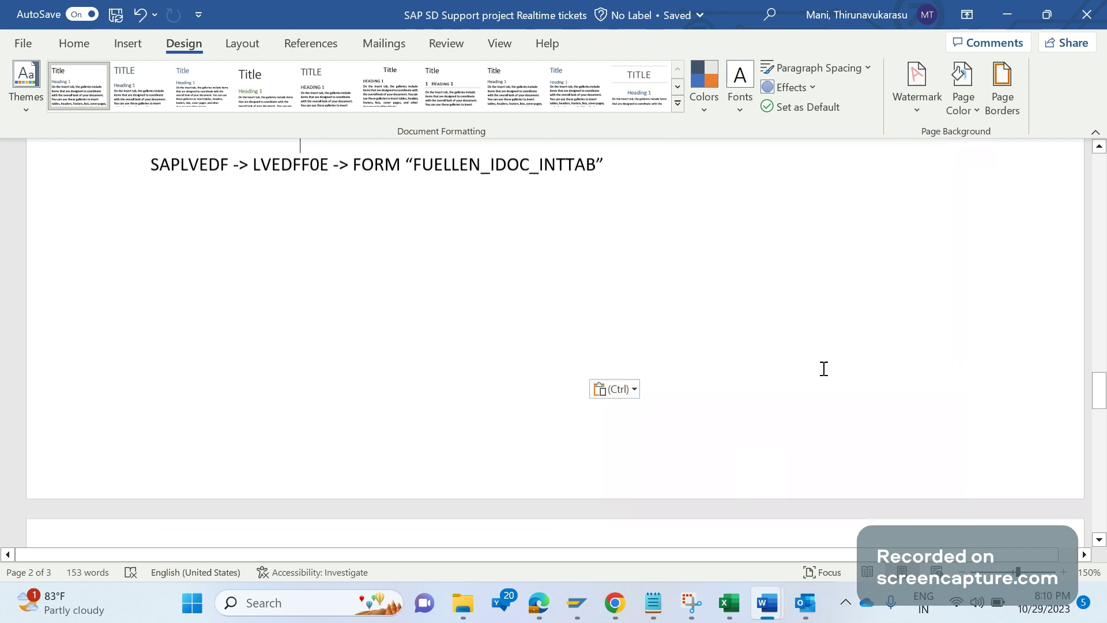
scroll(311, 145, "up", 1)
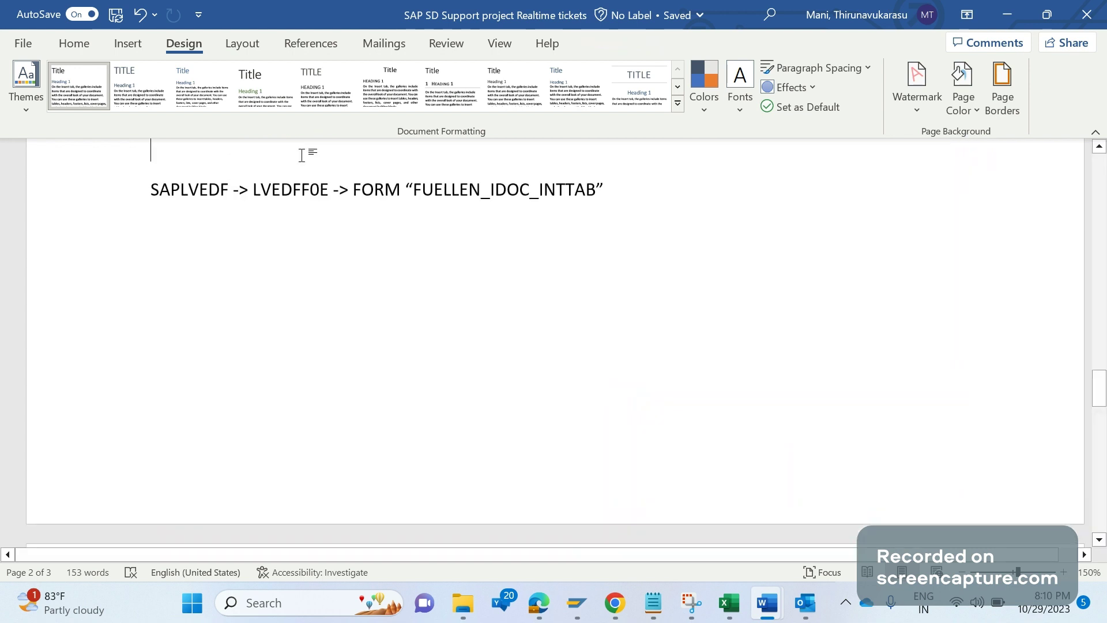
key("Return")
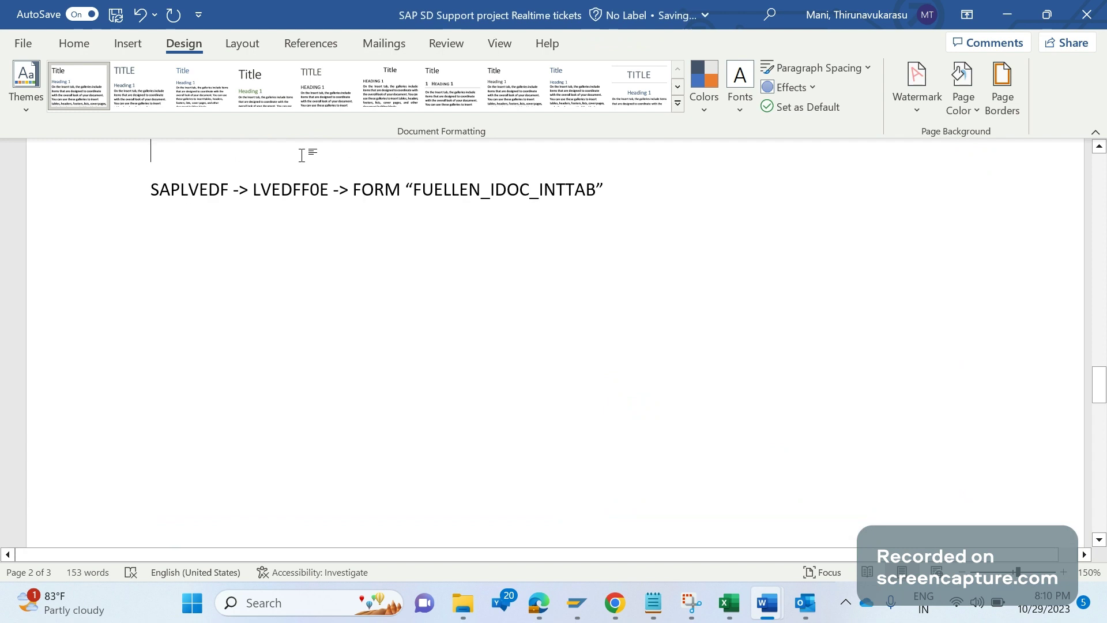
key("ctrl+v")
scroll(302, 156, "down", 3)
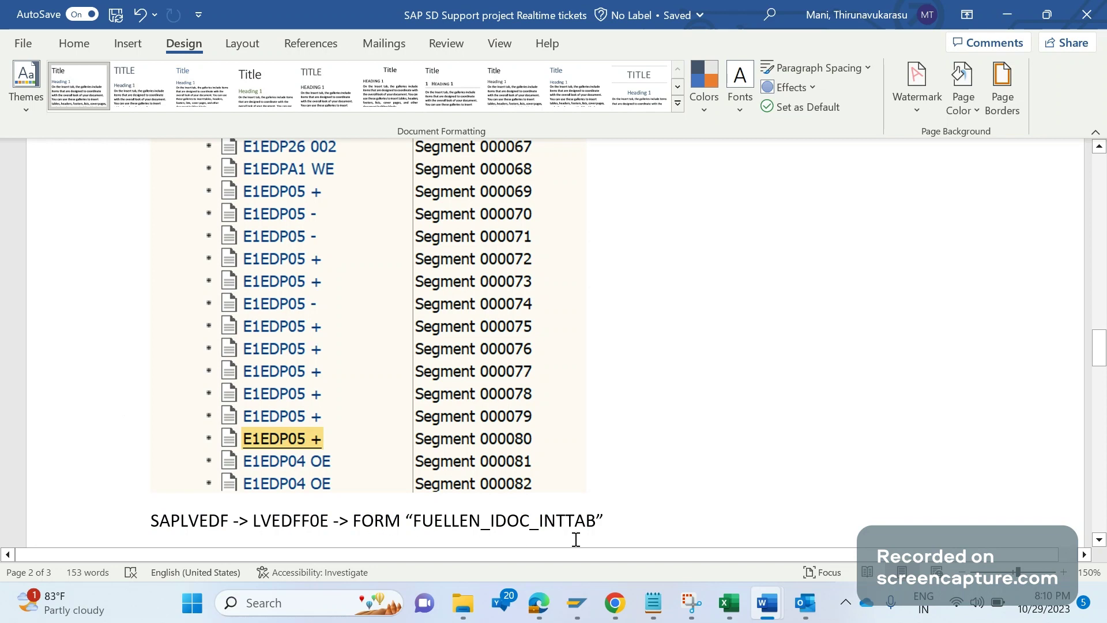
Review the SAPLVEDF FORM call-path text and select the debugger screenshot on page 3.
left_click_drag(623, 517, 354, 520)
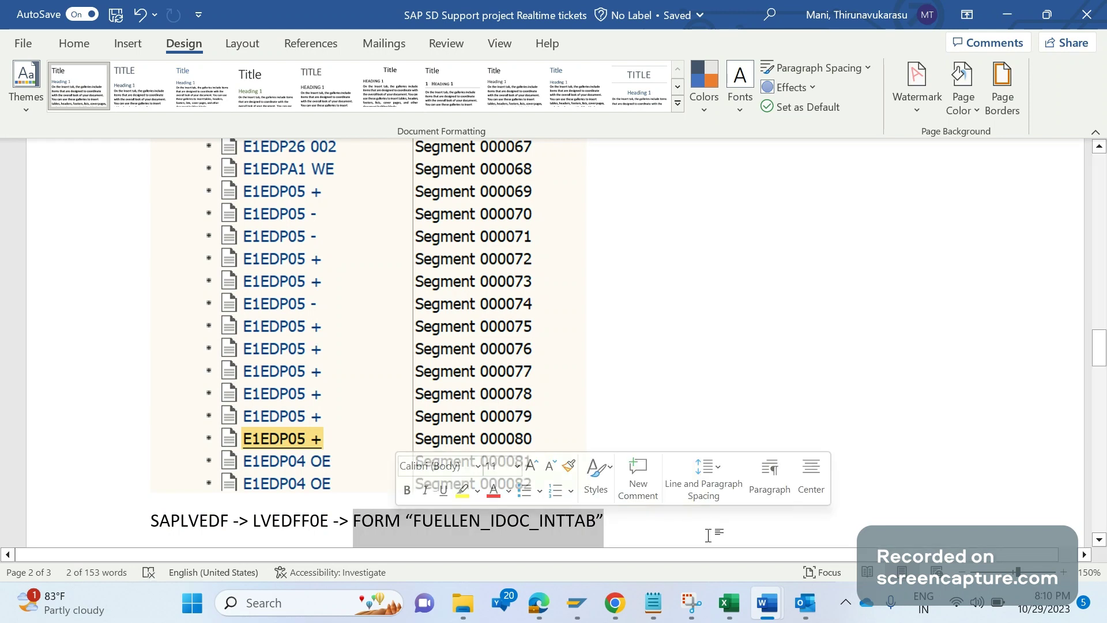
left_click(680, 520)
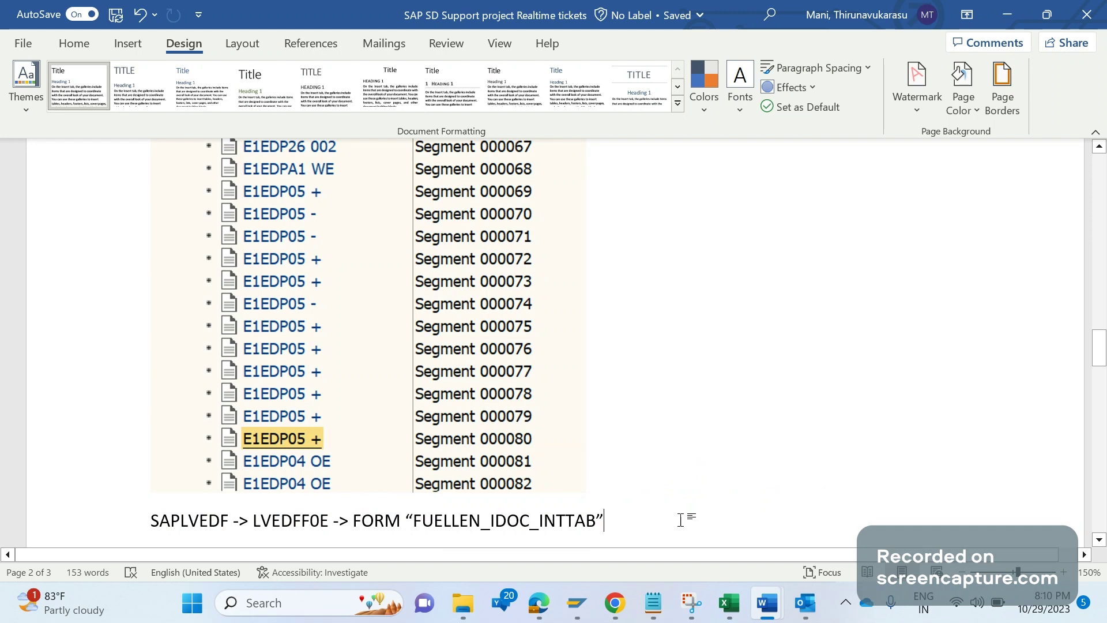
scroll(681, 519, "down", 6)
left_click(682, 522)
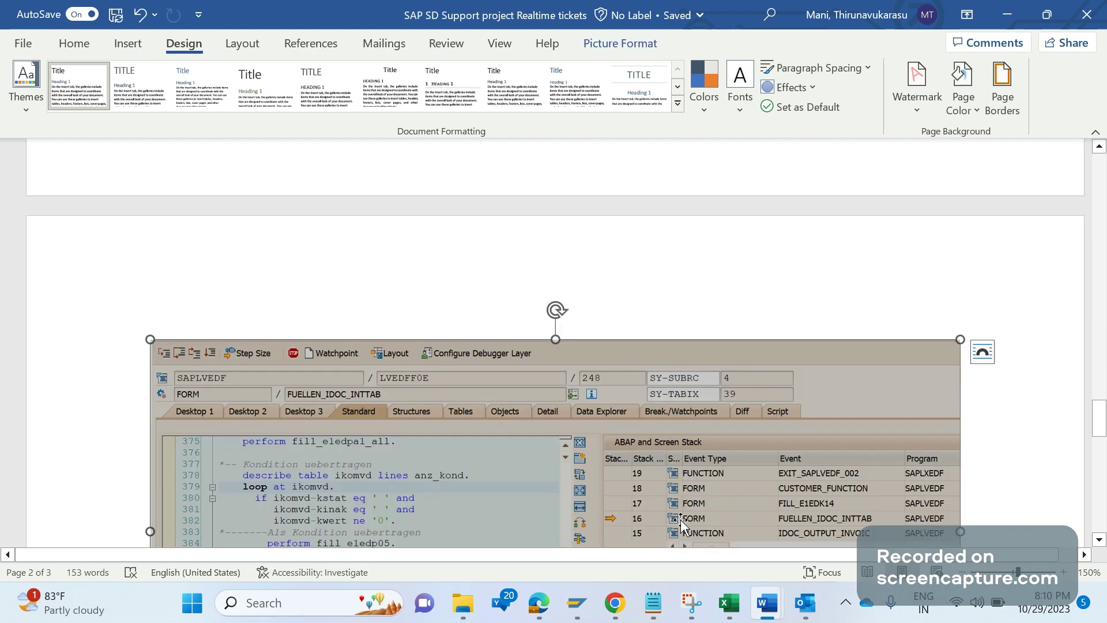
scroll(681, 522, "down", 4)
scroll(561, 425, "up", 1)
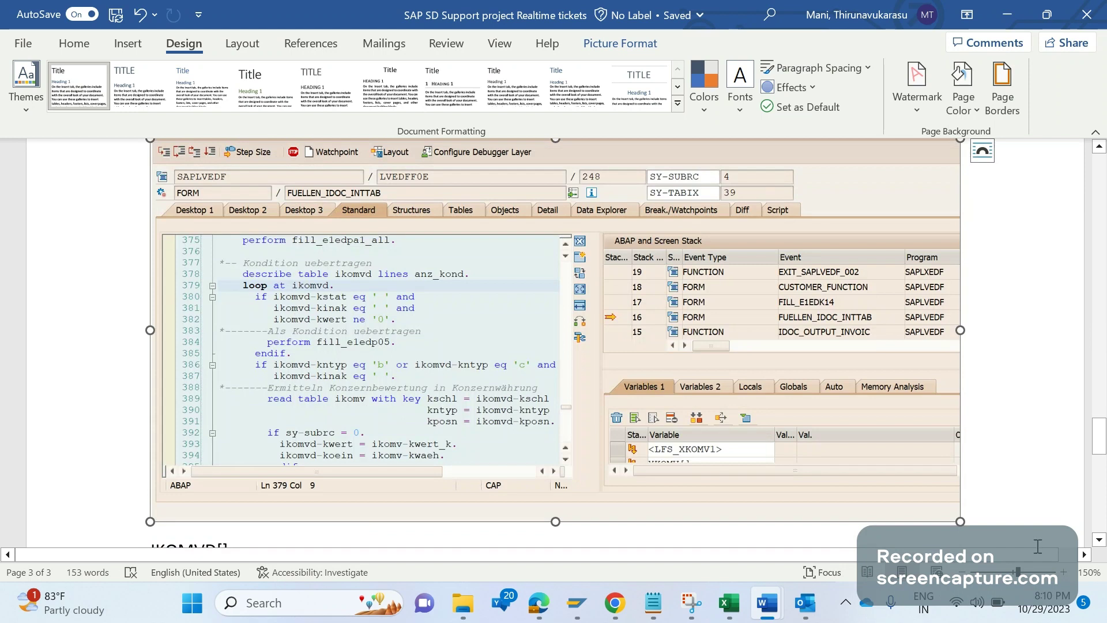
Zoom to 170% and scroll through the debugger screenshot to the notes beneath it.
left_click(1063, 572)
left_click(1064, 572)
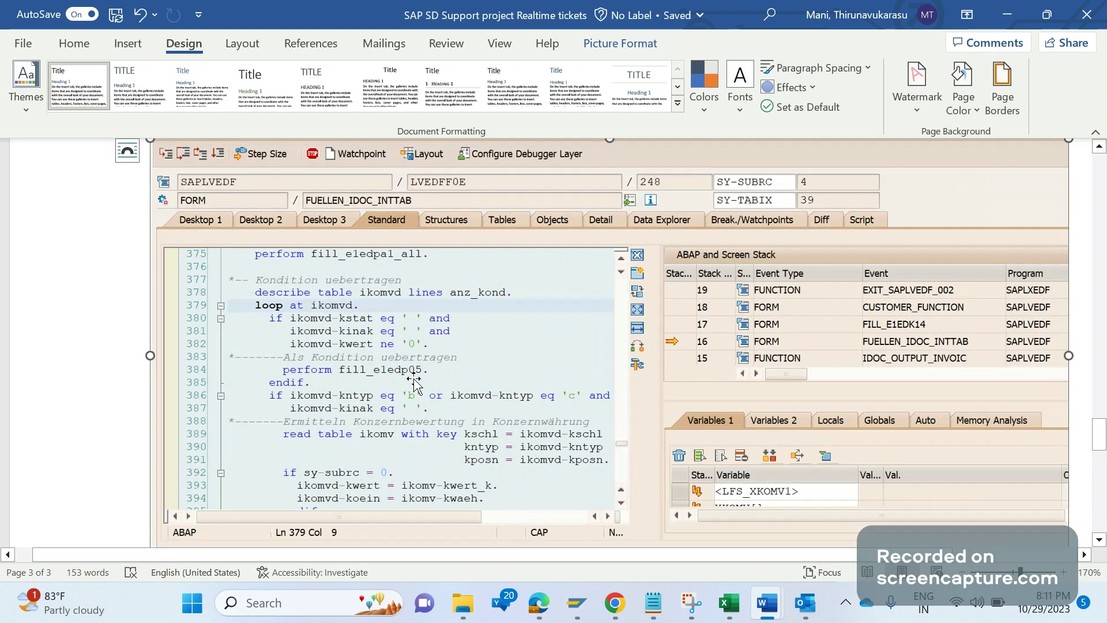
left_click(1099, 540)
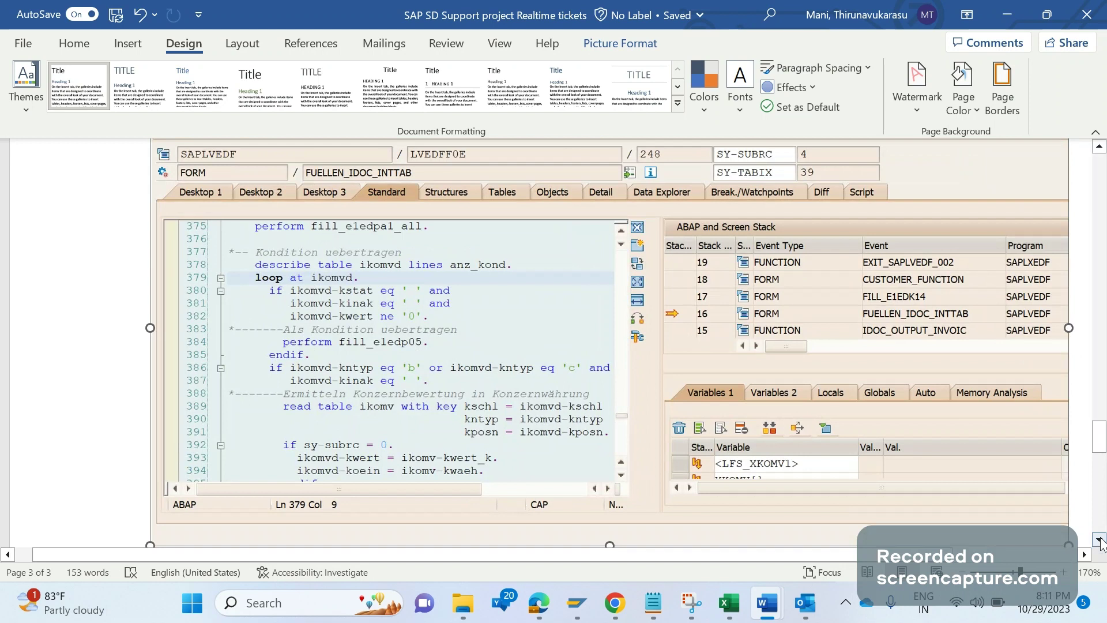
left_click(1099, 539)
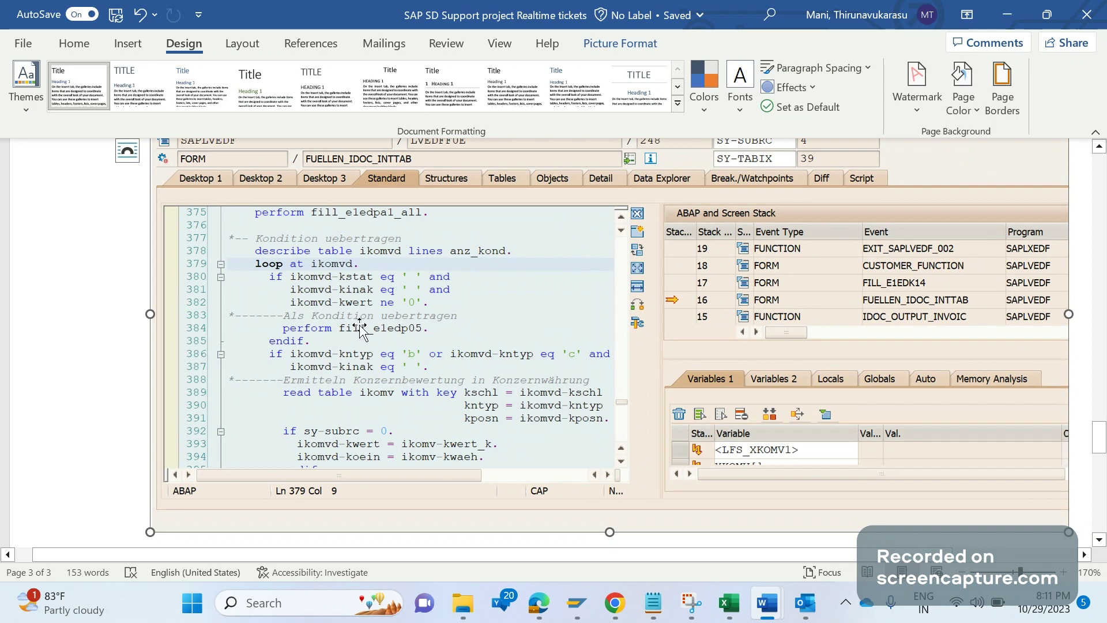
right_click(1102, 542)
left_click(337, 284)
left_click(1098, 541)
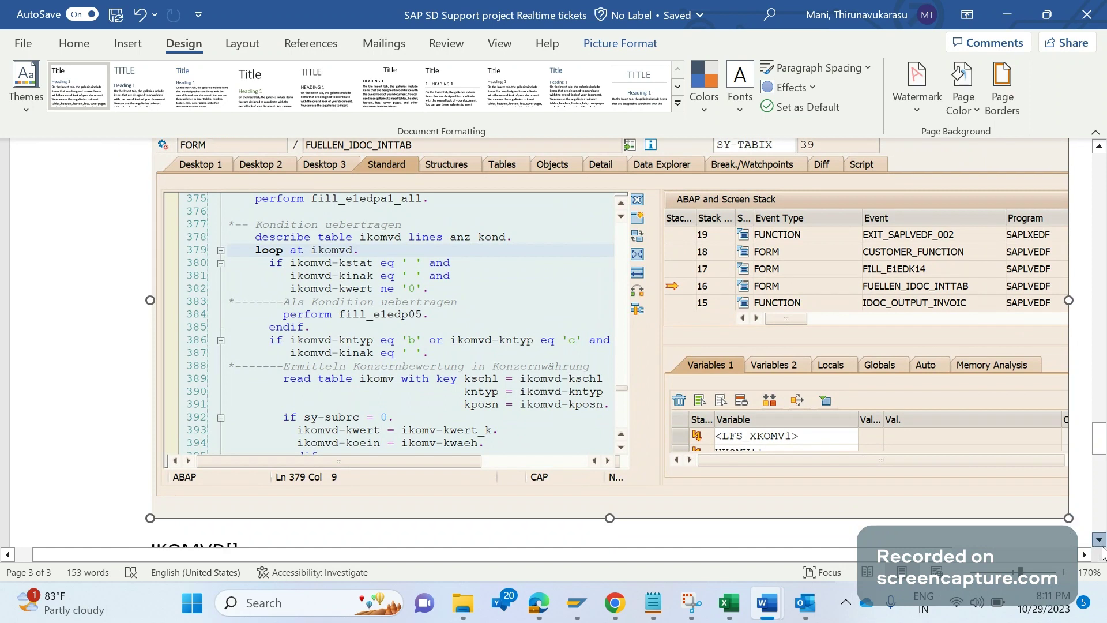
scroll(1102, 552, "down", 2)
Append ' - Document condition' to the VBRK-KNUMV line.
mouse_move(293, 465)
left_mouse_down()
mouse_move(222, 468)
mouse_move(292, 464)
left_mouse_up()
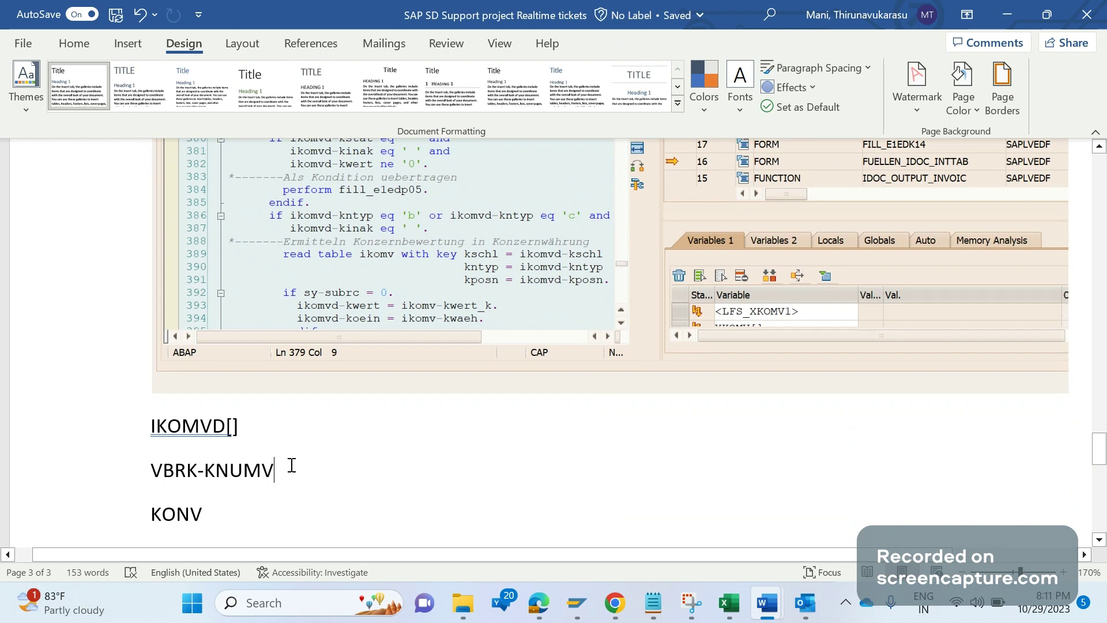
type("- Doc")
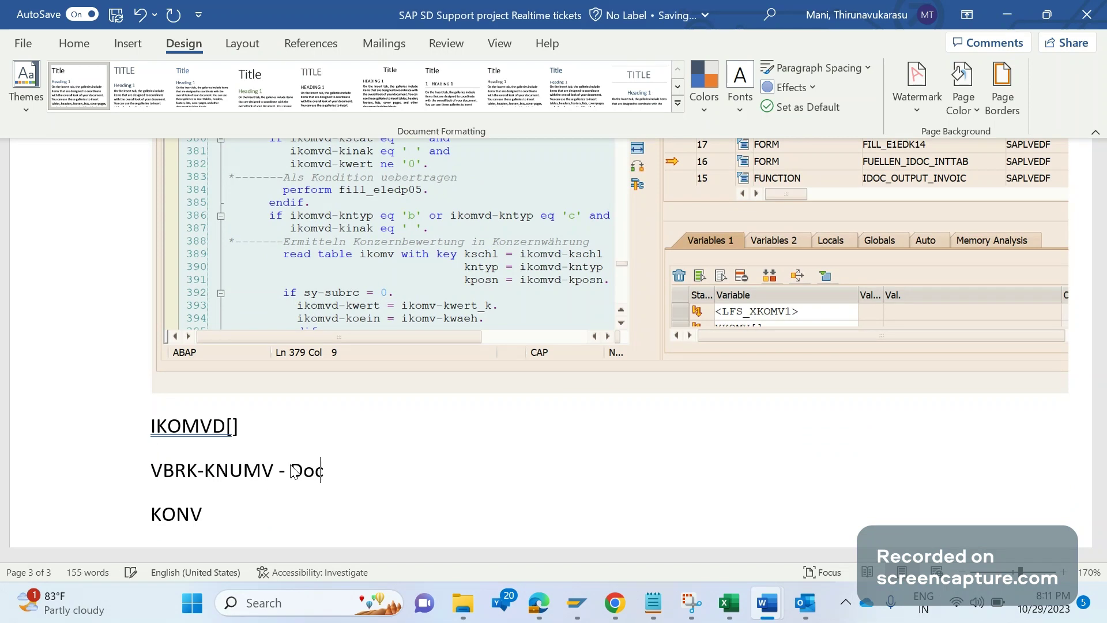
type("ument on")
key("BackSpace")
key("BackSpace")
type("con")
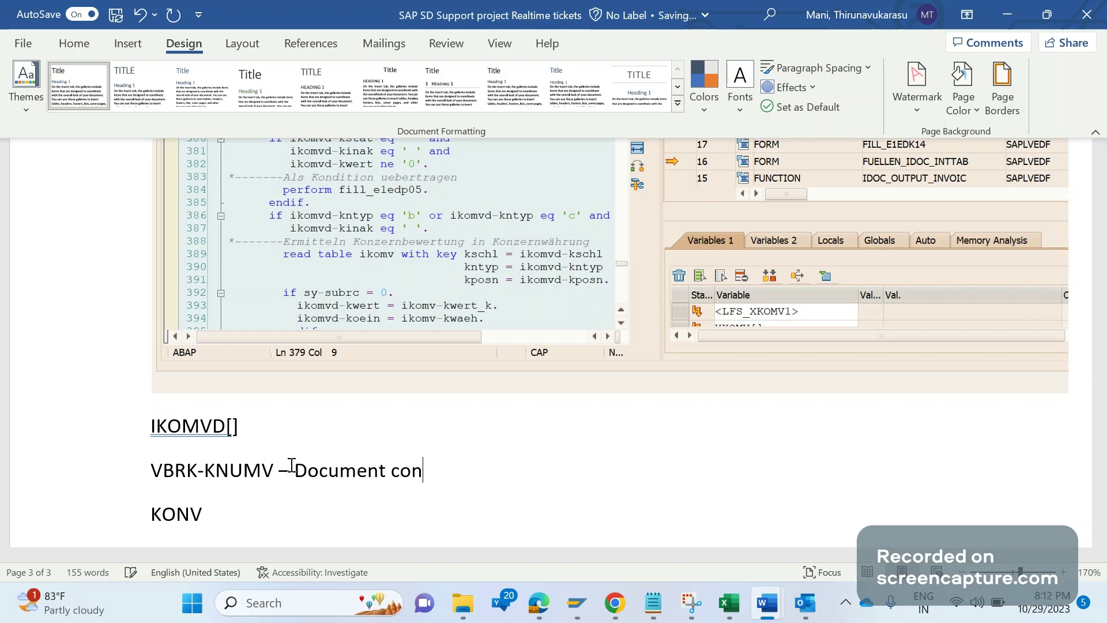
type("dition (")
key("BackSpace")
key("BackSpace")
Check the surrounding KONV and IKOMVD[] lines of the notes.
left_click(197, 515)
left_click_drag(197, 515, 155, 521)
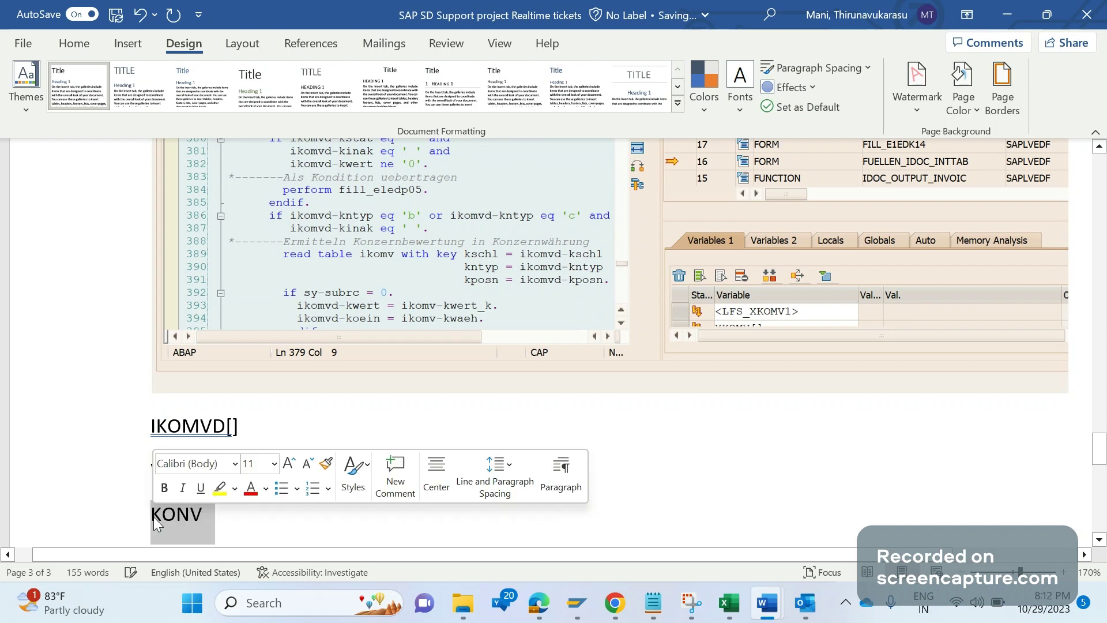
left_click(232, 528)
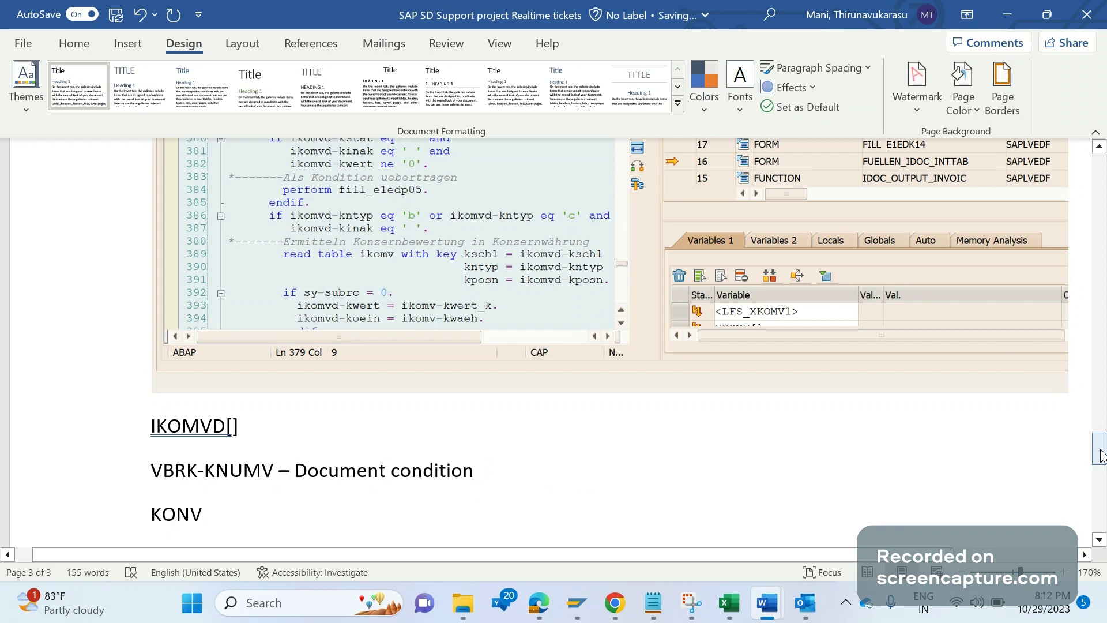
left_click_drag(1099, 456, 1102, 456)
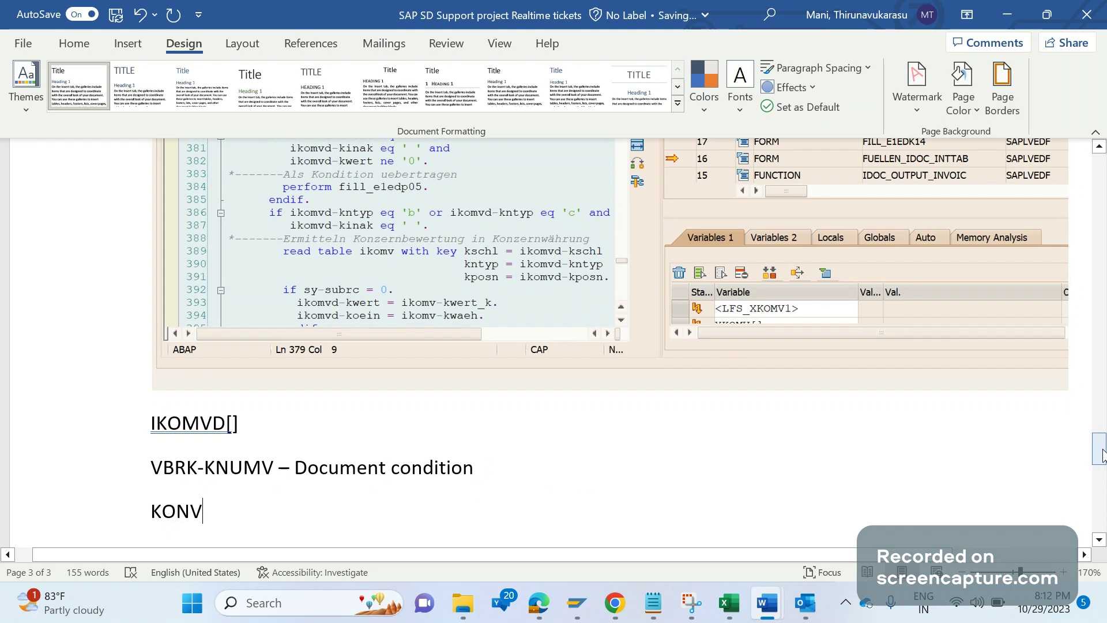
double_click(247, 421)
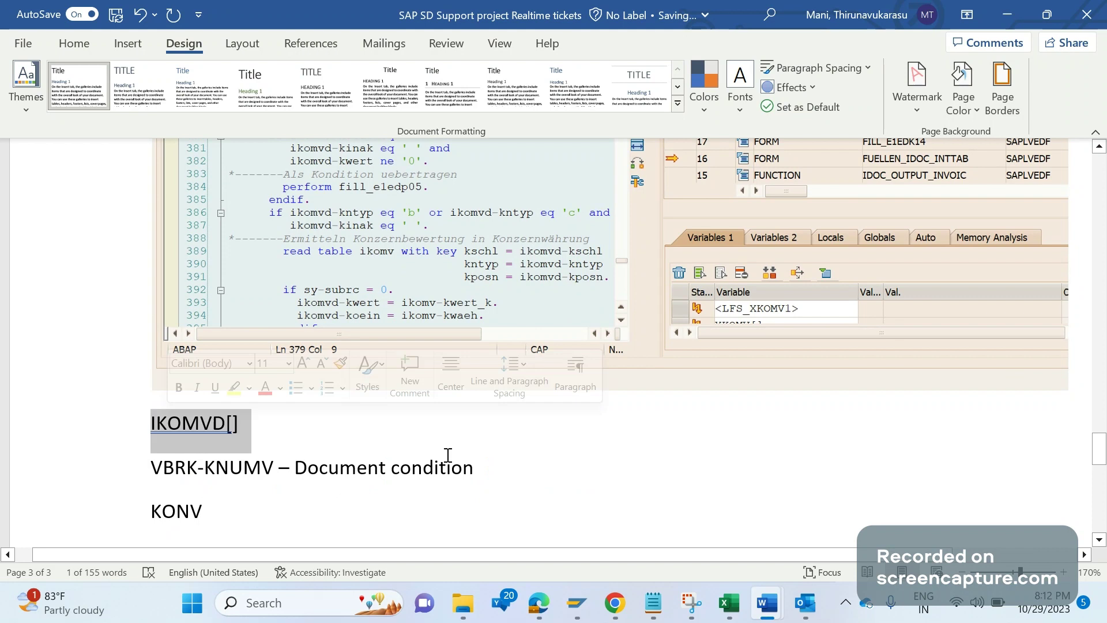
left_click(604, 481)
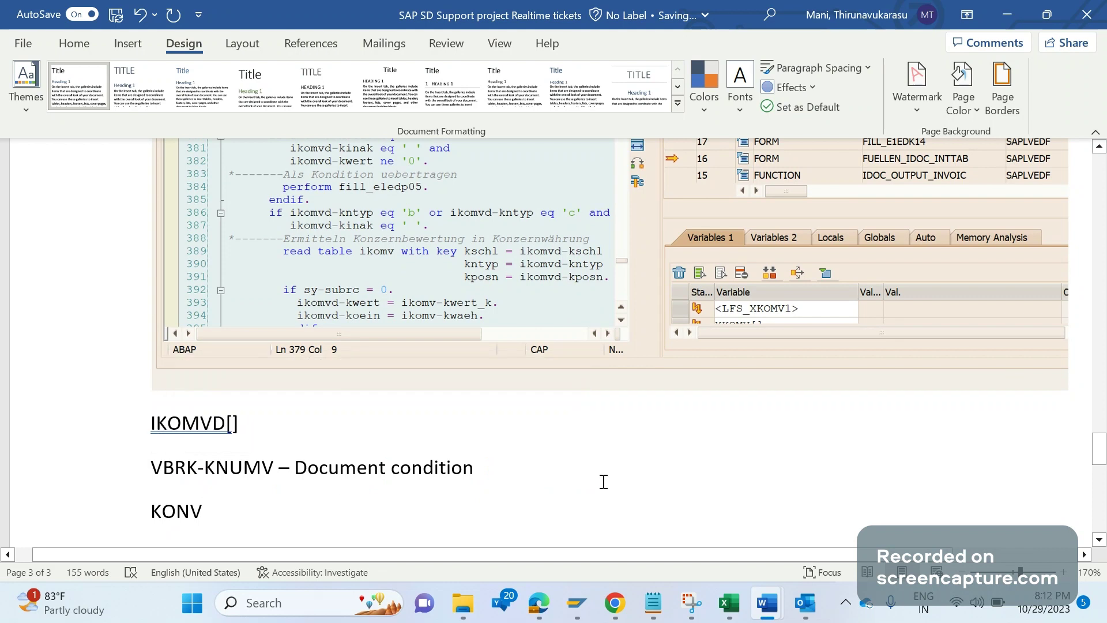
key("Left")
key("Left")
key("Left")
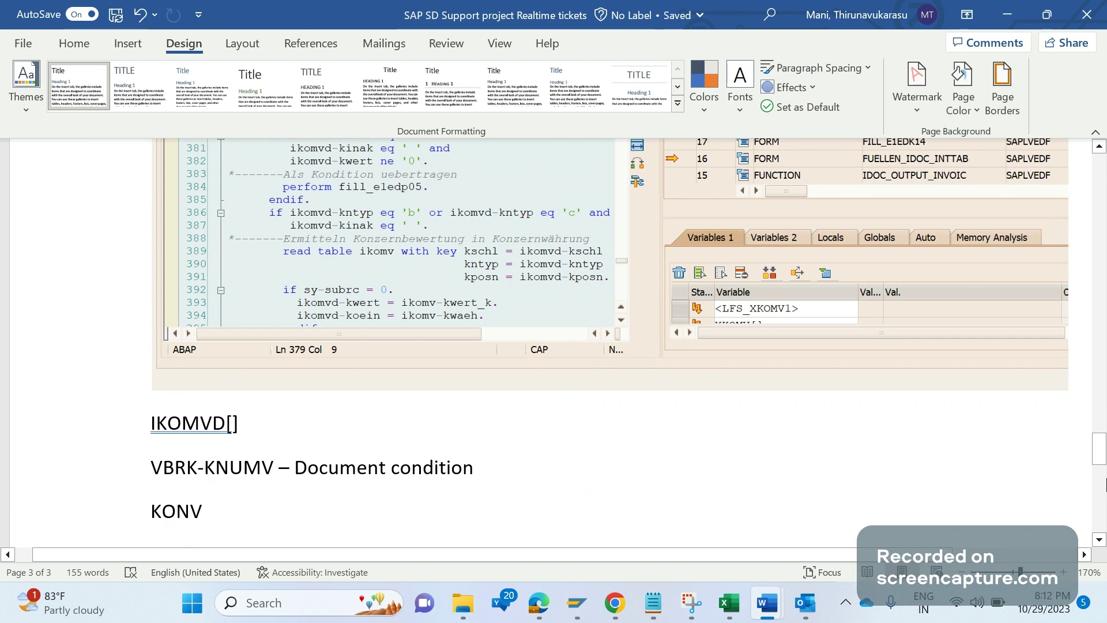
Scroll back up to the Ticket 2 heading and its solution notes.
left_click_drag(1097, 461, 1099, 361)
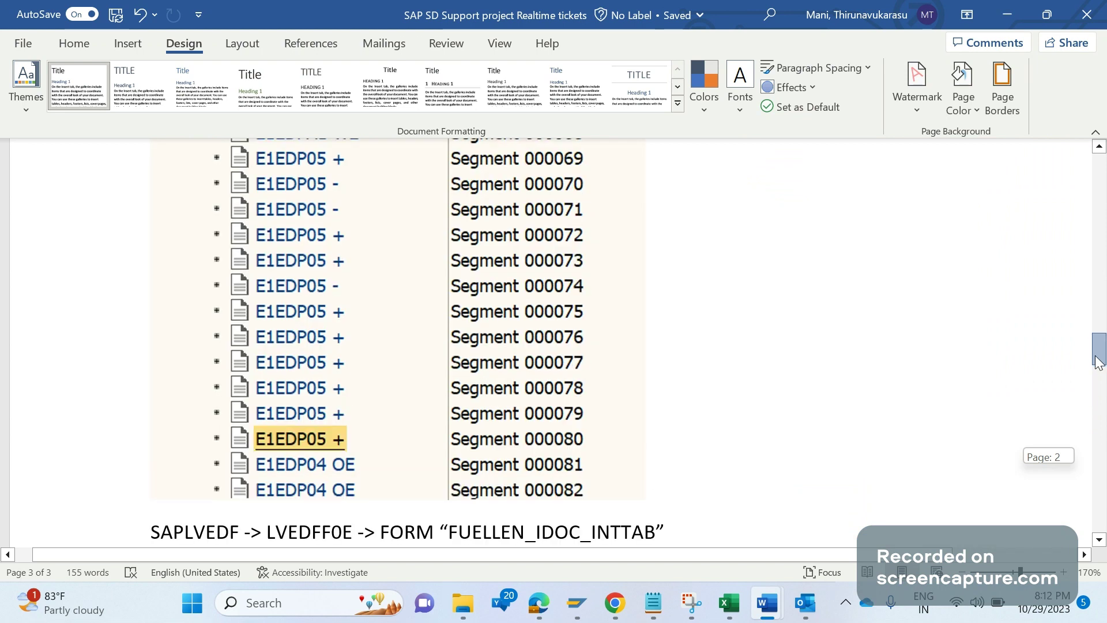
left_click_drag(1100, 361, 1101, 317)
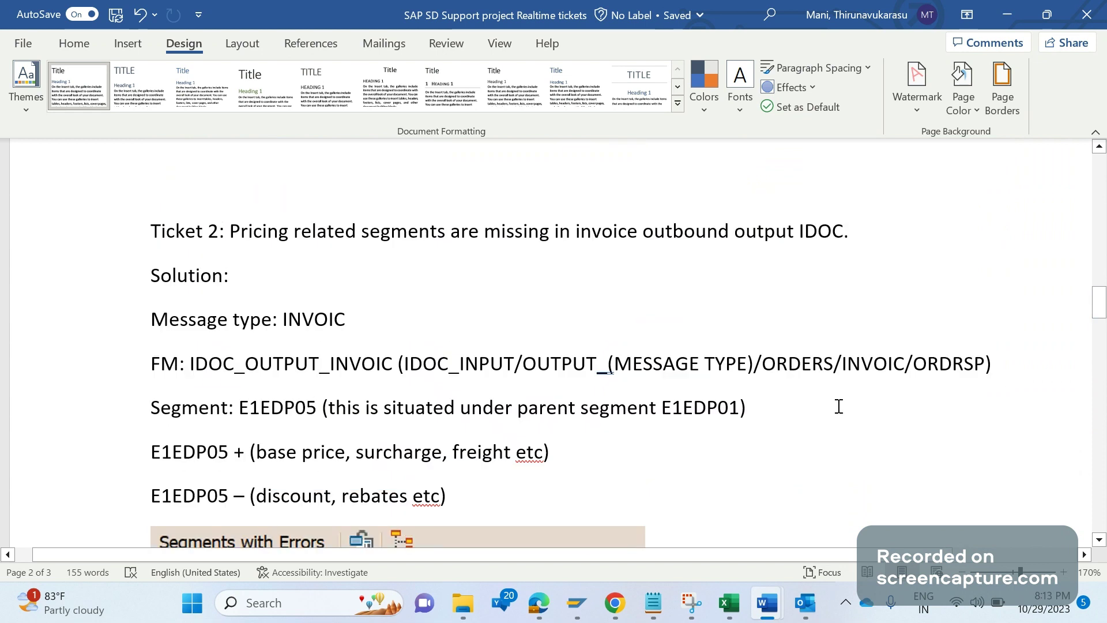